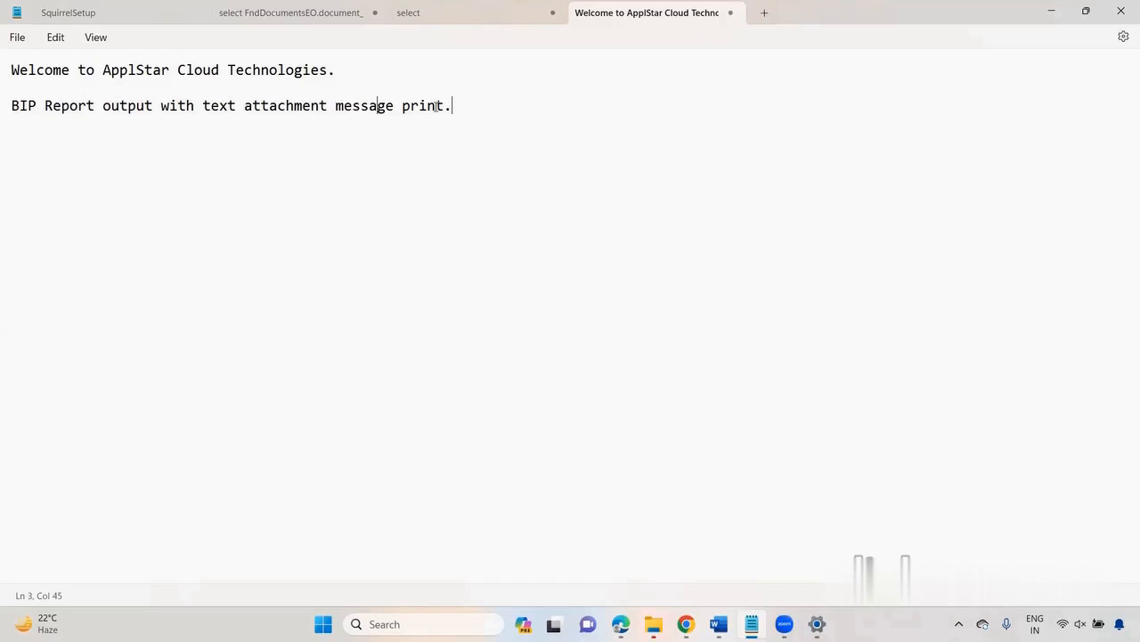
# Step: Switch to the browser, open the MA State Supplier record, and download and open its Supplier Attachment Text Message file
pyautogui.hotkey('alt', 'Tab')
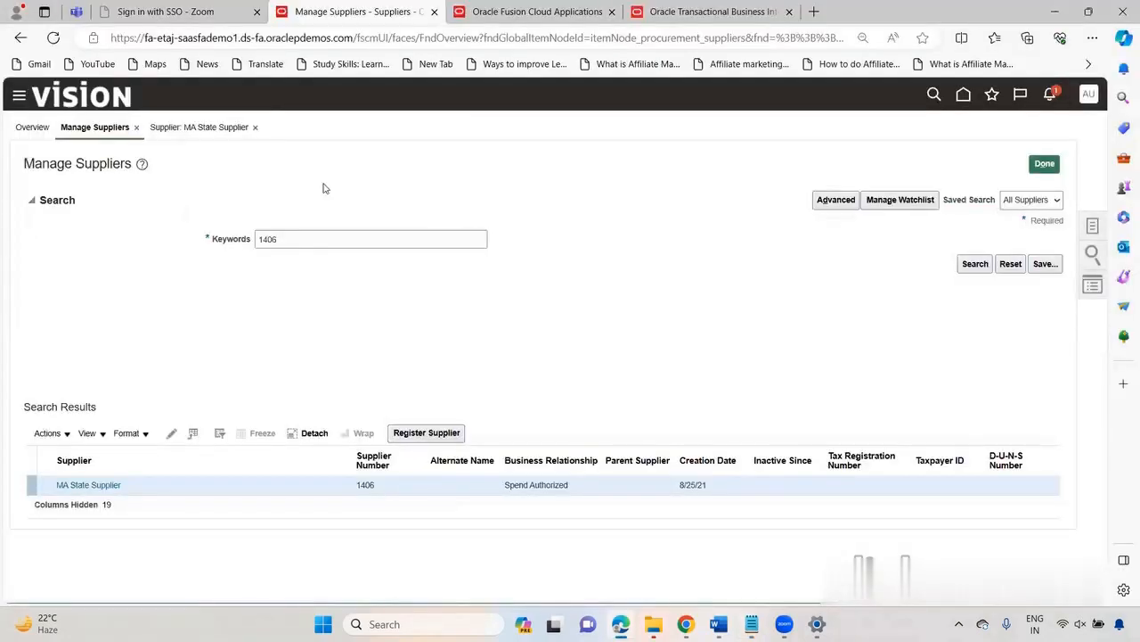
pyautogui.click(285, 237)
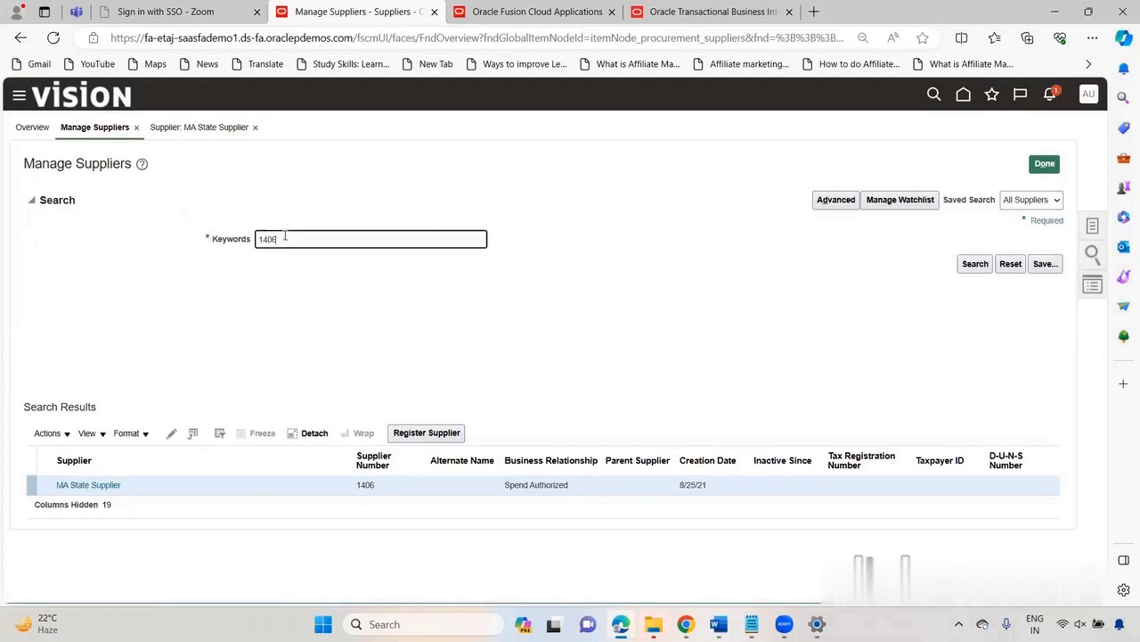
pyautogui.click(215, 128)
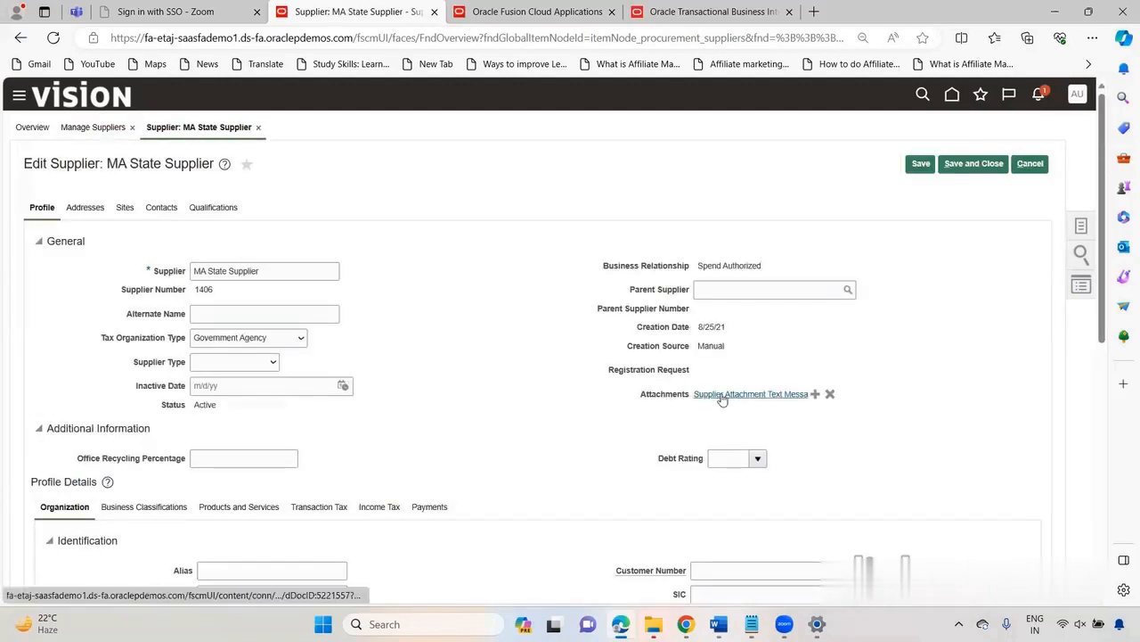
pyautogui.moveTo(722, 400)
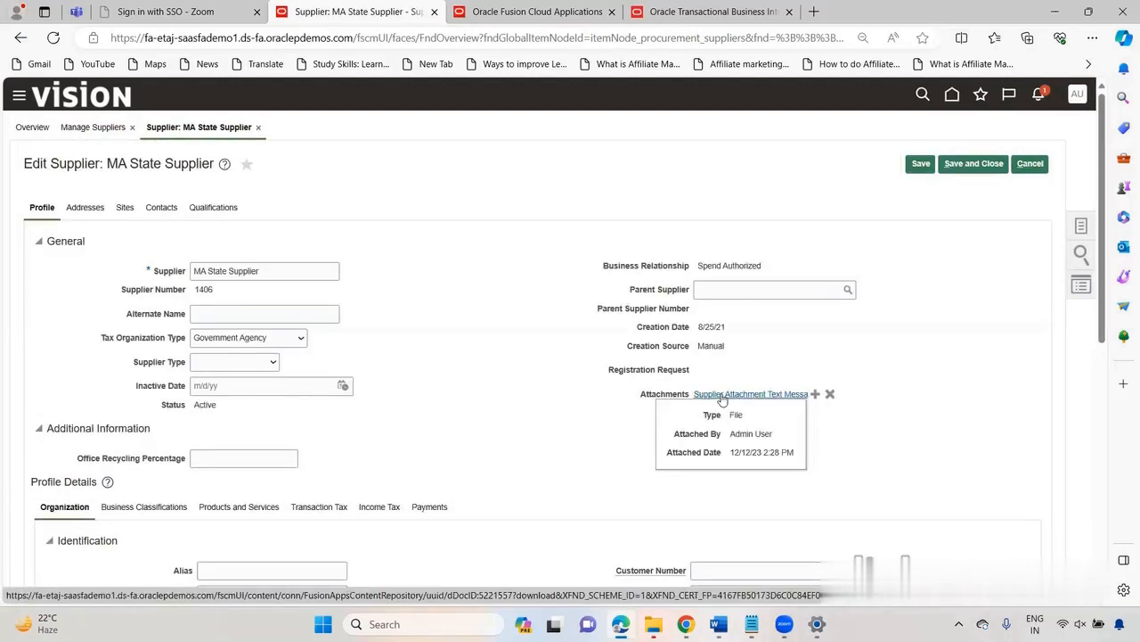
pyautogui.click(722, 399)
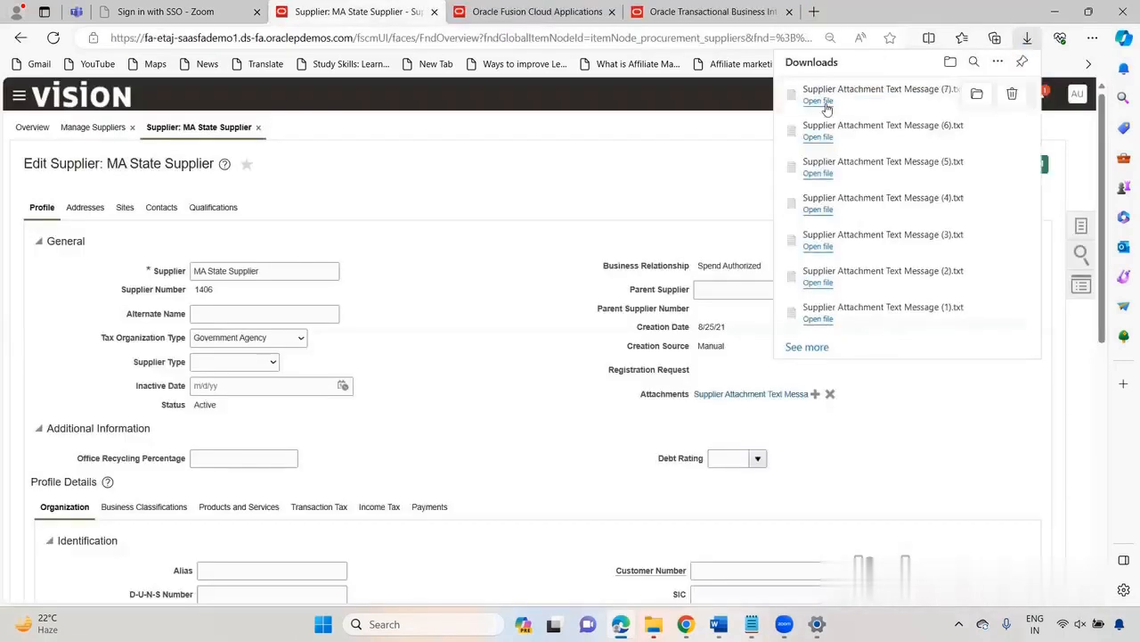
pyautogui.click(818, 100)
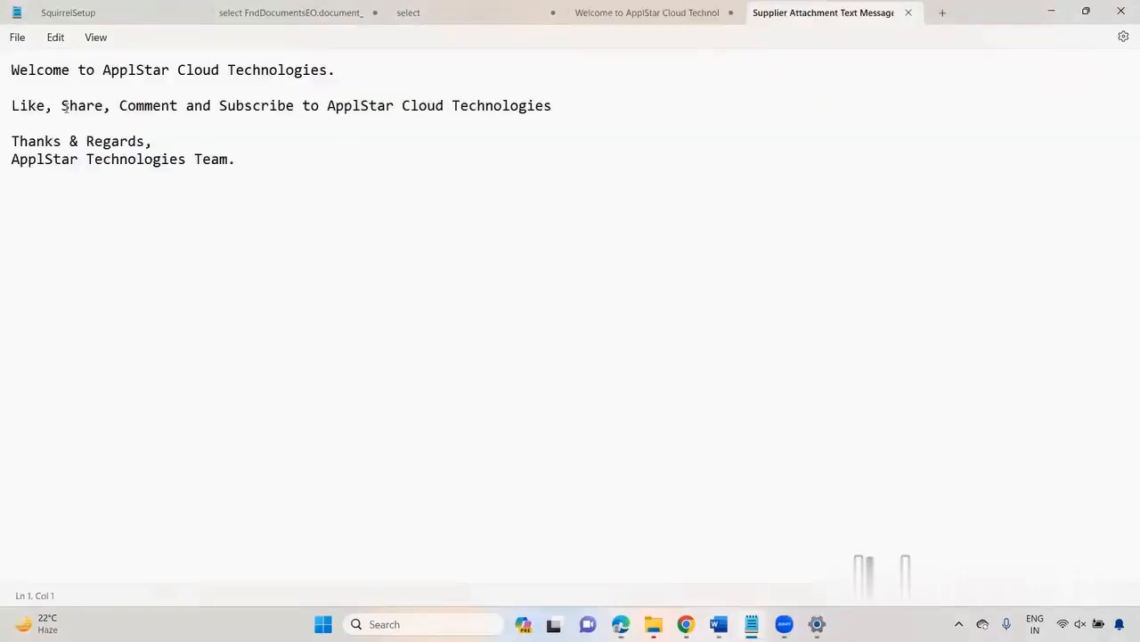
# Step: Examine the full message text in the opened attachment file, and return to the supplier record in the browser
pyautogui.click(238, 164)
pyautogui.hotkey('ctrl', 'a')
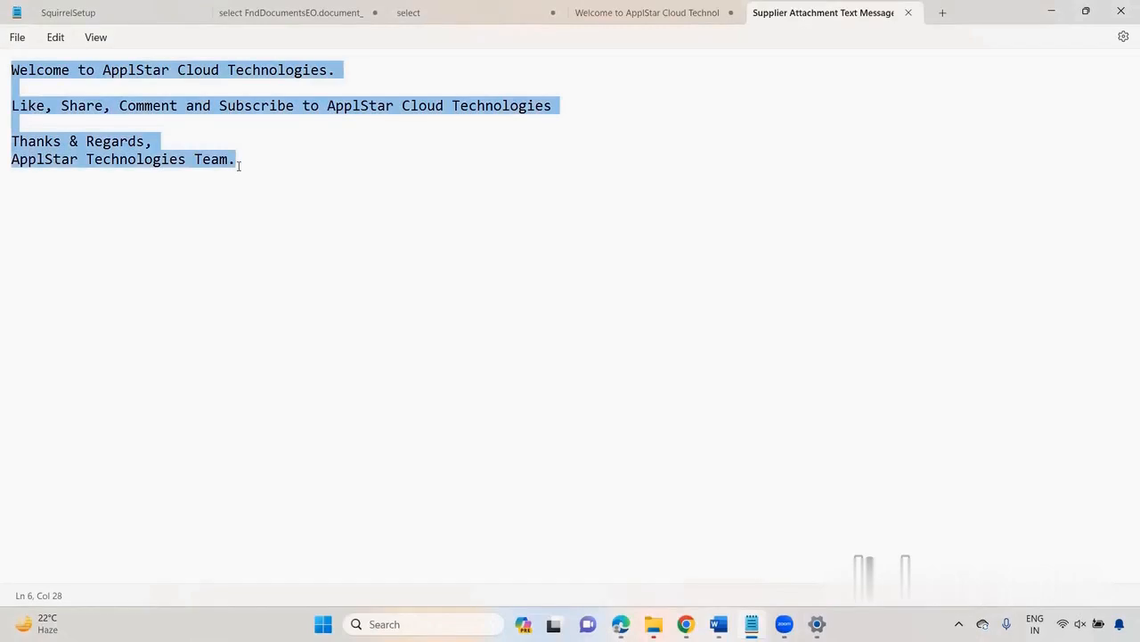
pyautogui.hotkey('alt', 'Tab')
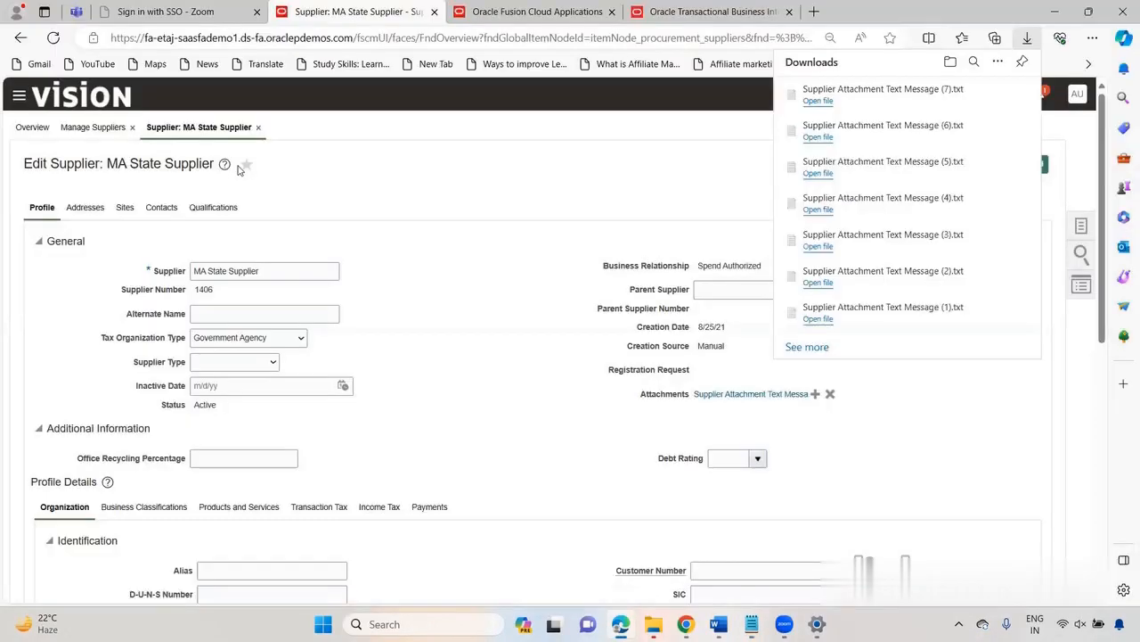
pyautogui.click(139, 229)
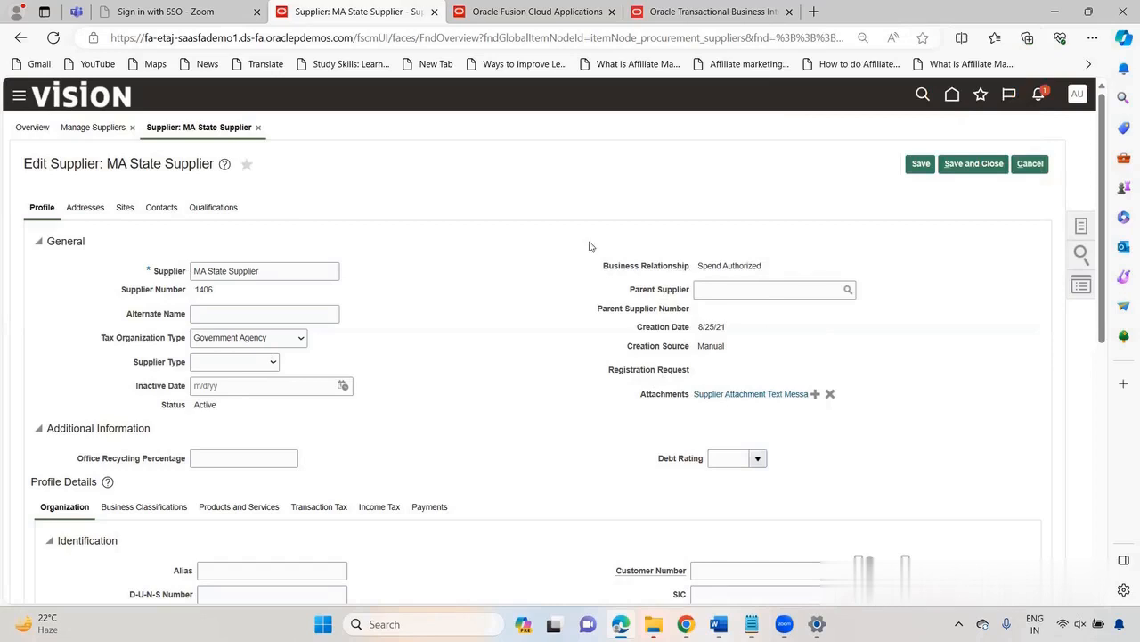
# Step: Switch to Notepad, review the columns of the supplier query on poz_suppliers_v, and copy the whole query
pyautogui.hotkey('alt', 'Tab')
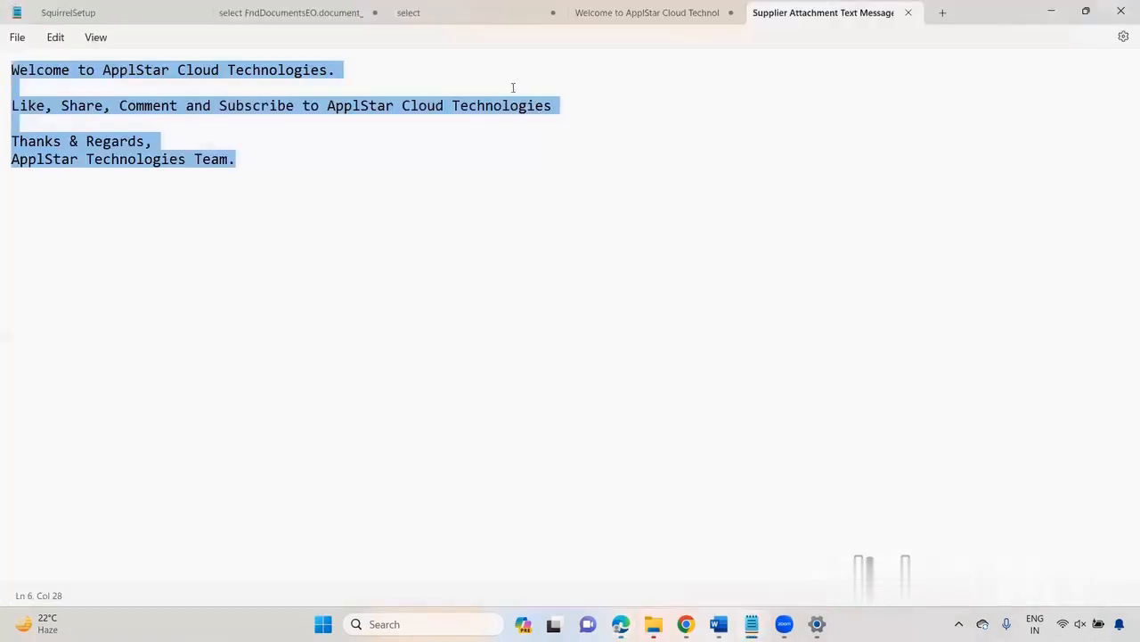
pyautogui.click(458, 13)
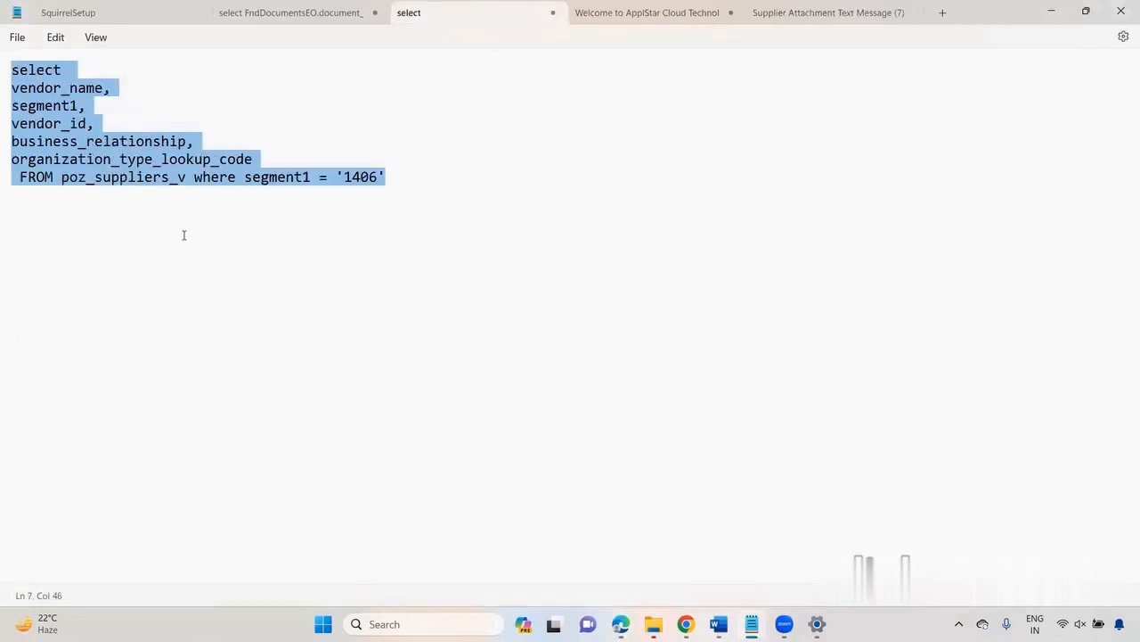
pyautogui.click(183, 234)
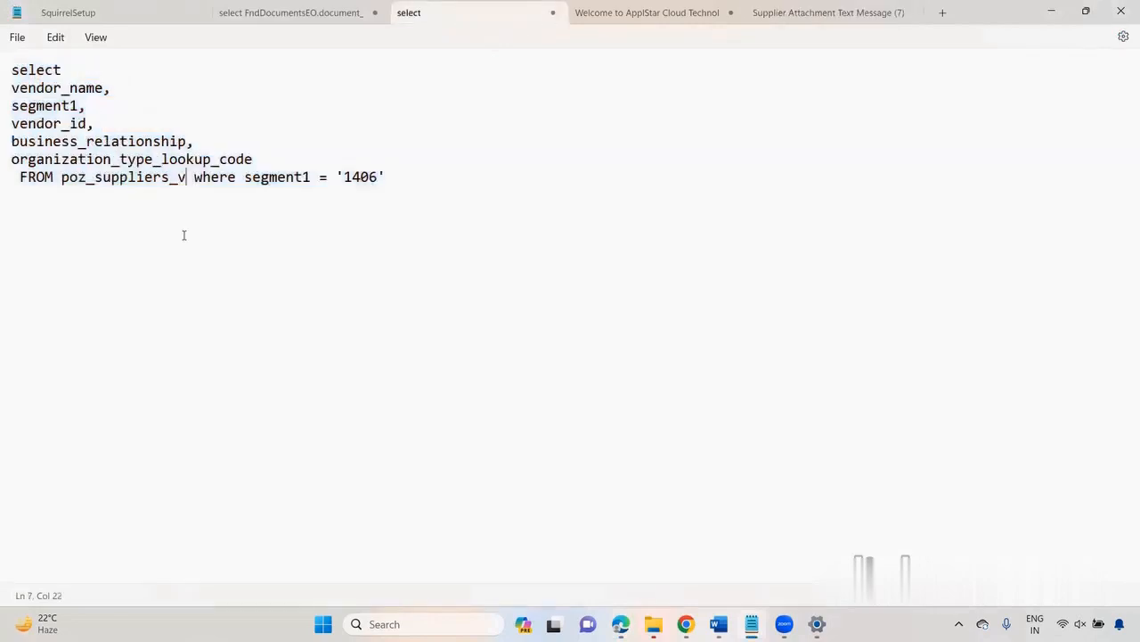
pyautogui.doubleClick(30, 87)
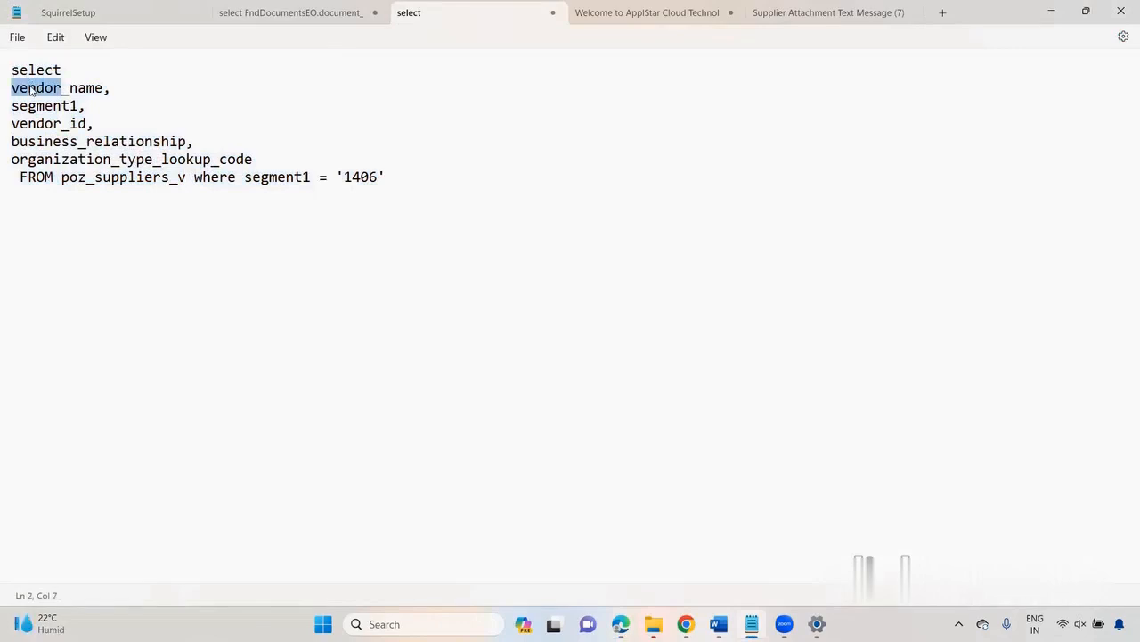
pyautogui.doubleClick(39, 106)
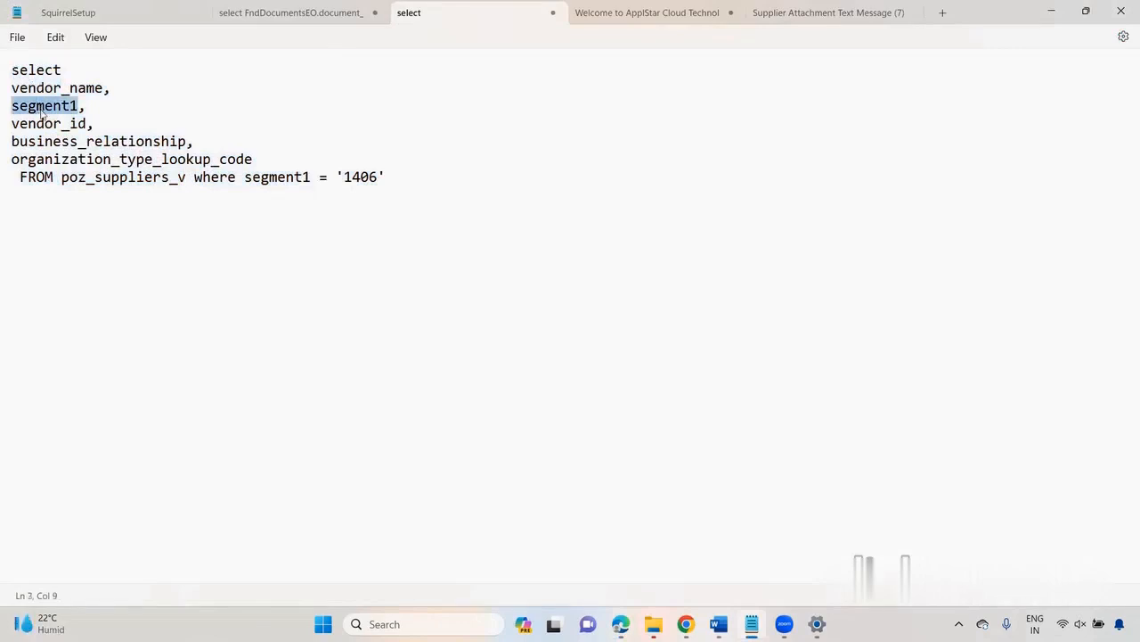
pyautogui.doubleClick(44, 124)
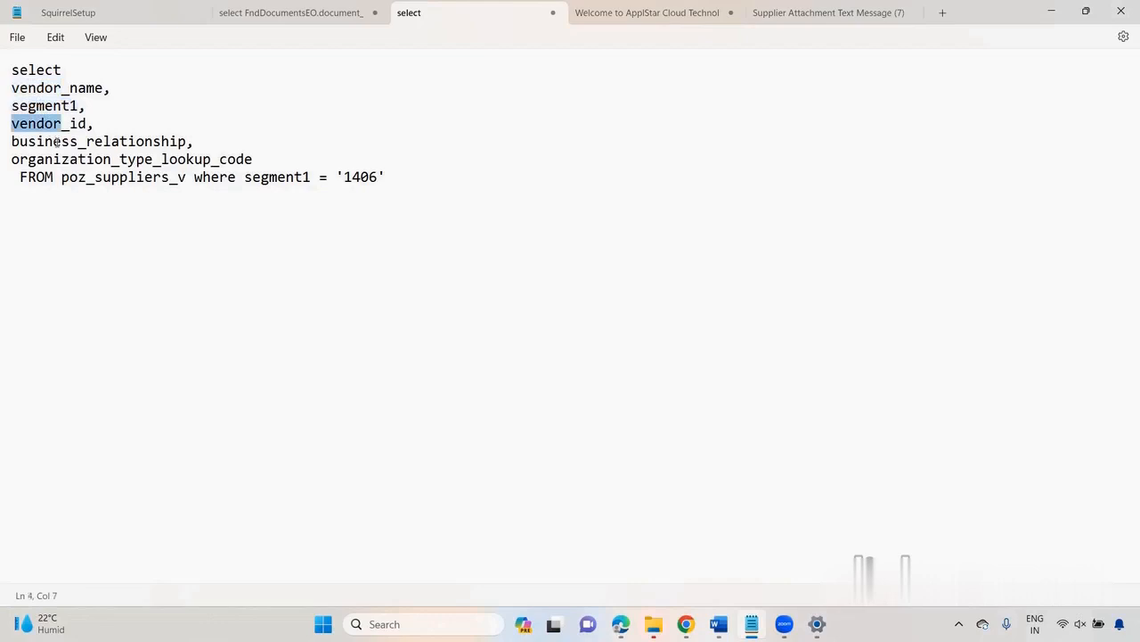
pyautogui.doubleClick(55, 142)
pyautogui.doubleClick(63, 160)
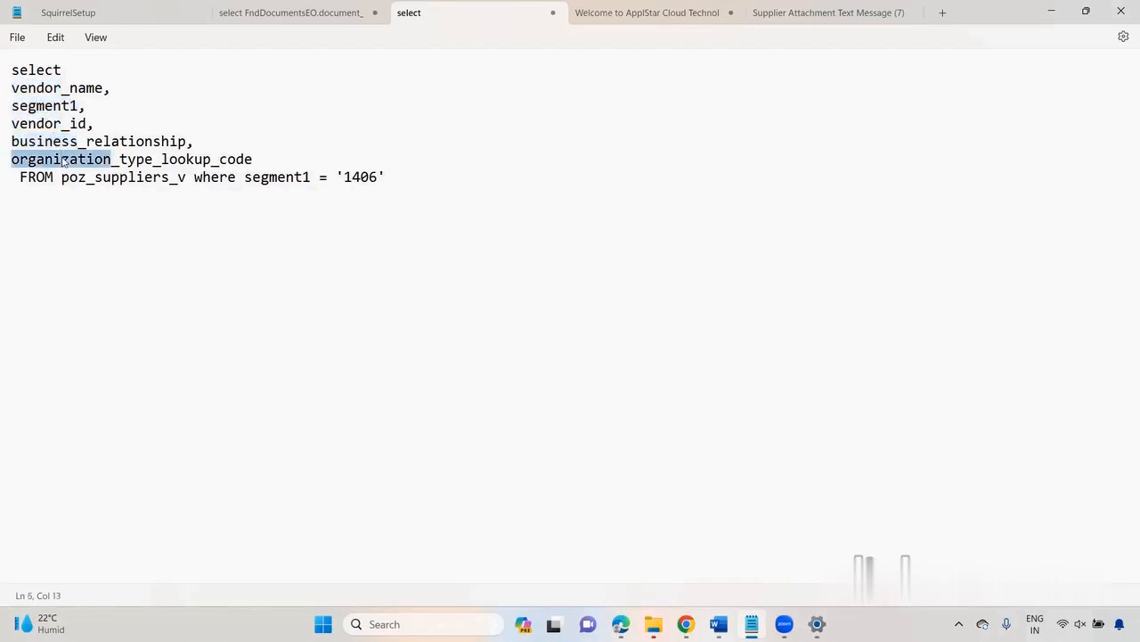
pyautogui.doubleClick(163, 180)
pyautogui.hotkey('ctrl', 'a')
pyautogui.hotkey('ctrl', 'c')
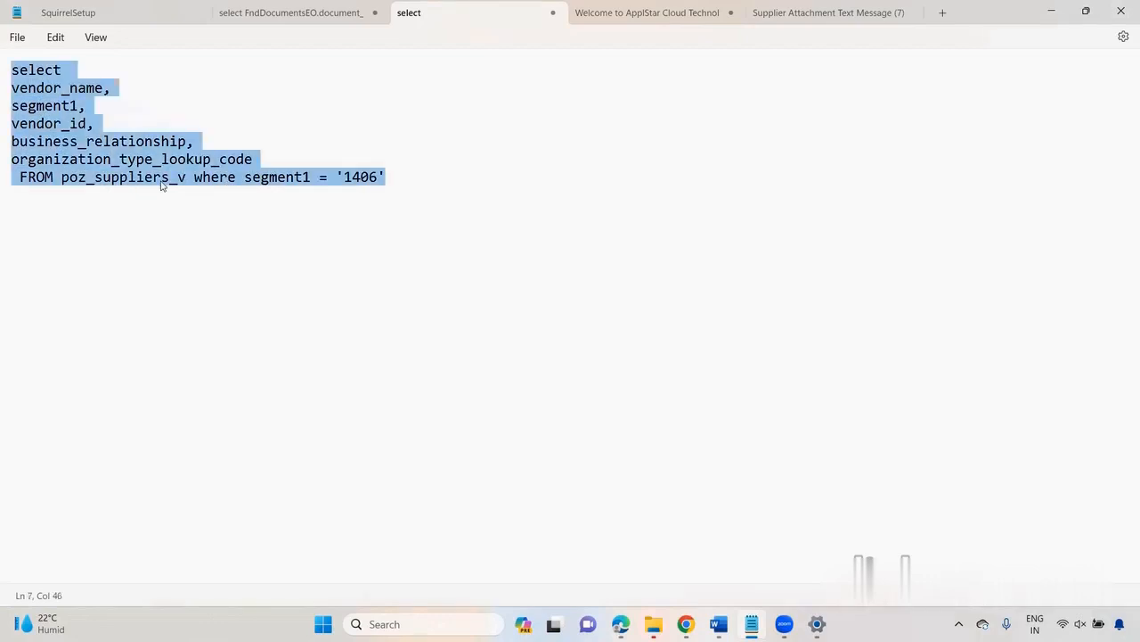
# Step: Switch to the Oracle analytics catalog in the browser and create a new data model
pyautogui.hotkey('alt', 'Tab')
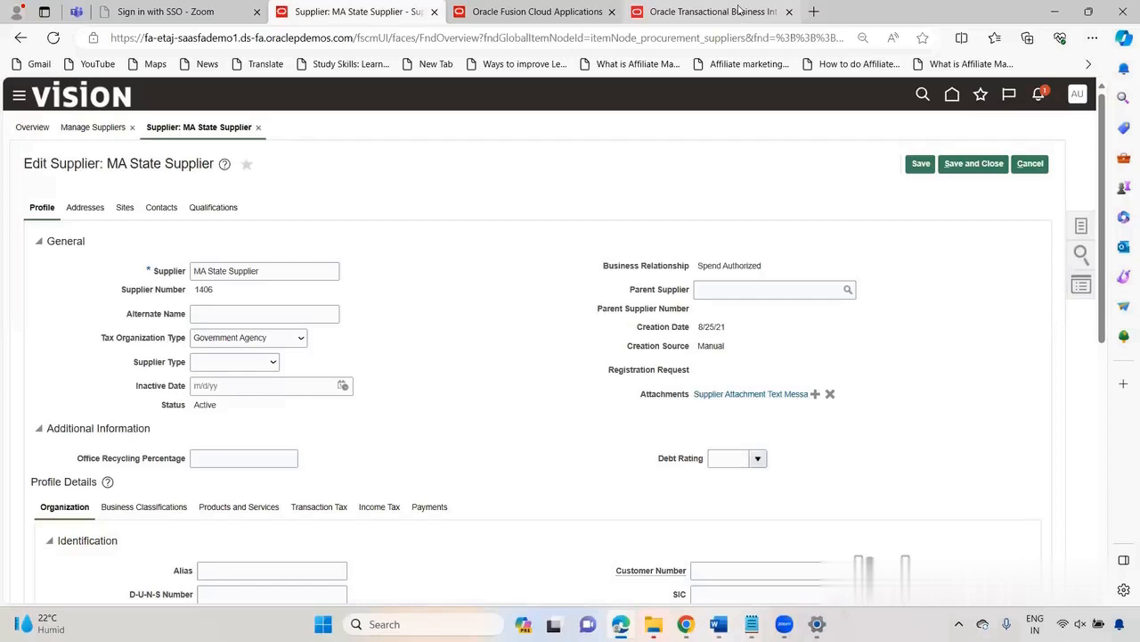
pyautogui.click(739, 10)
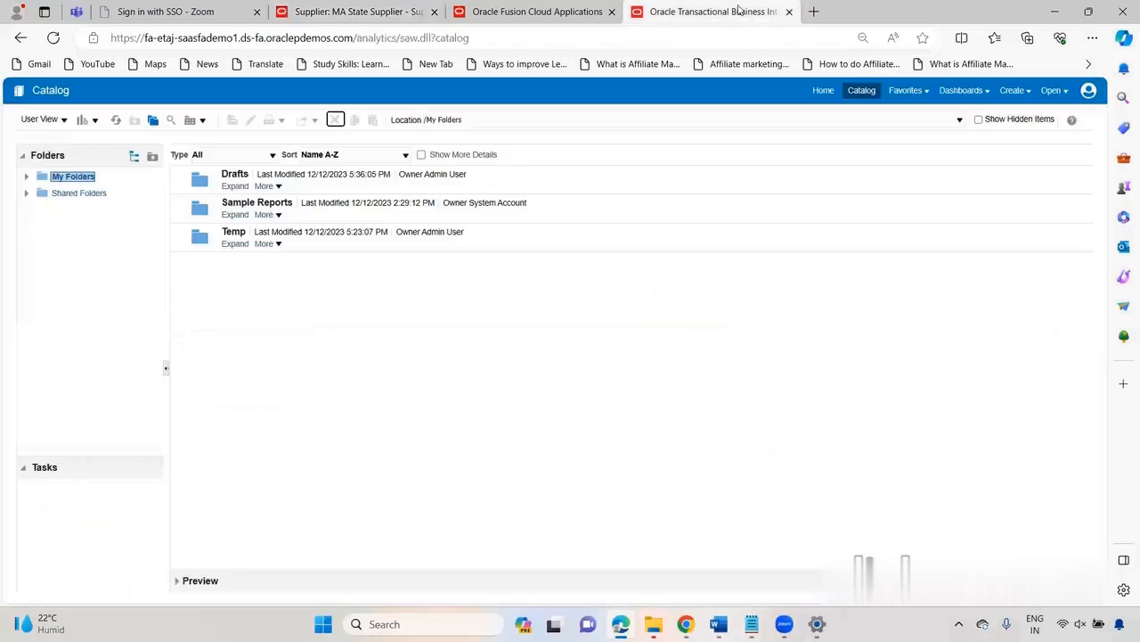
pyautogui.click(1029, 91)
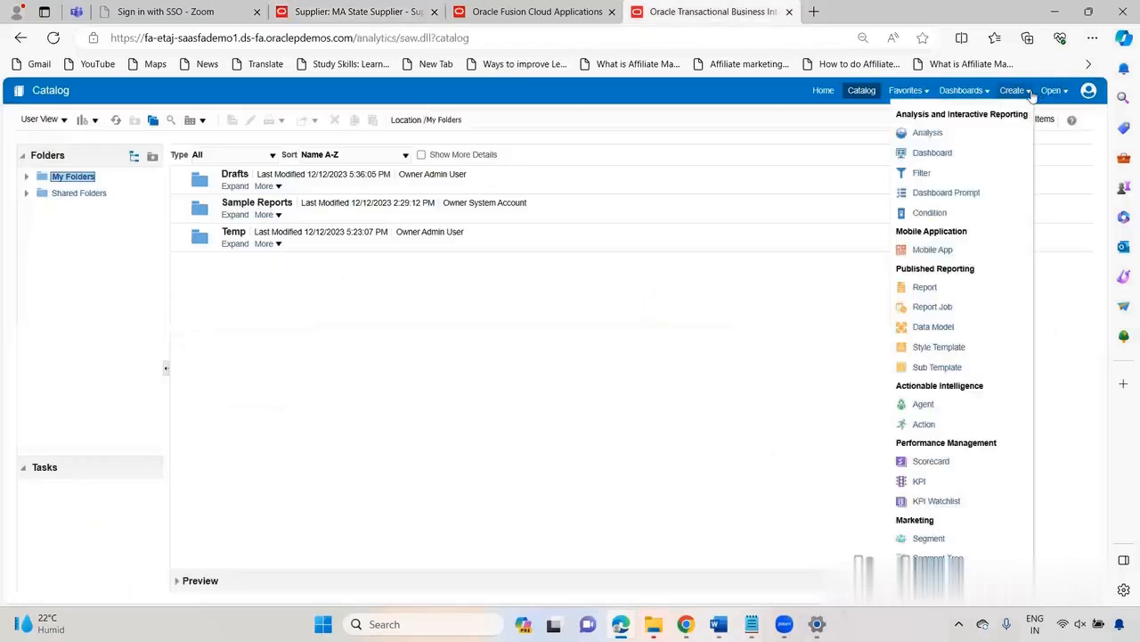
pyautogui.click(929, 328)
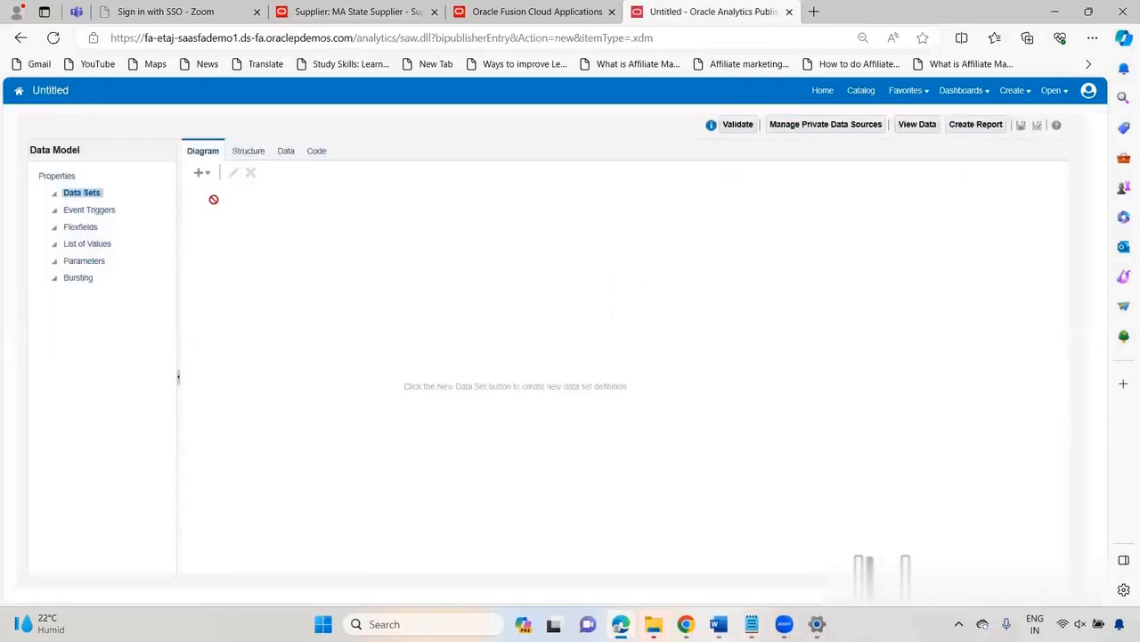
# Step: Add an SQL query data set named Supplie Details on the ApplicationDB_FSCM data source, using the copied supplier query
pyautogui.click(207, 176)
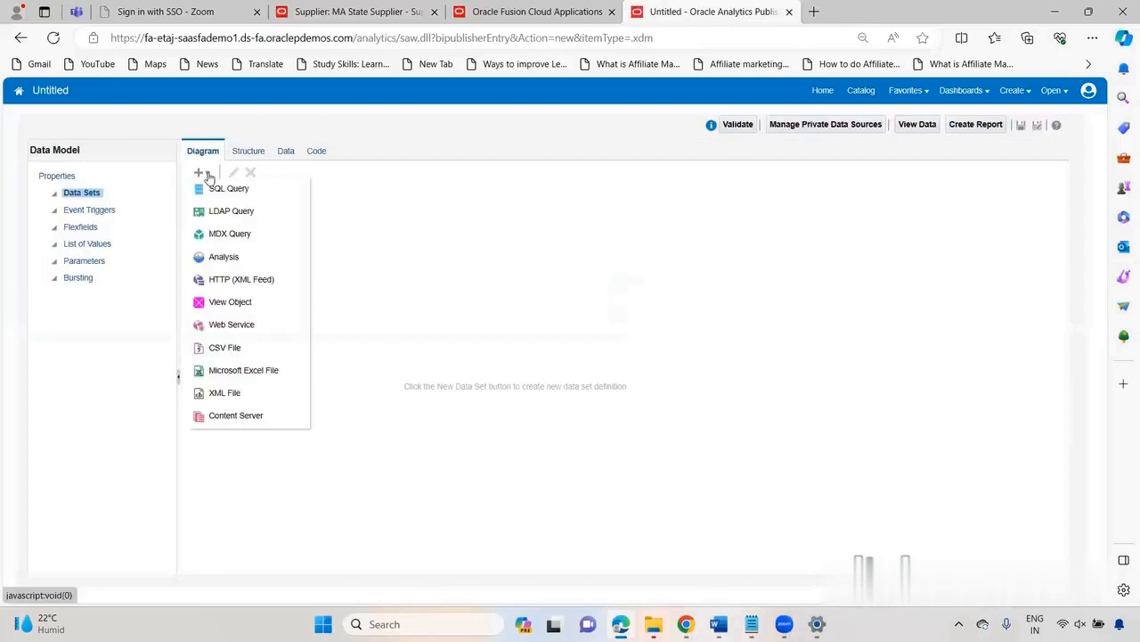
pyautogui.click(216, 190)
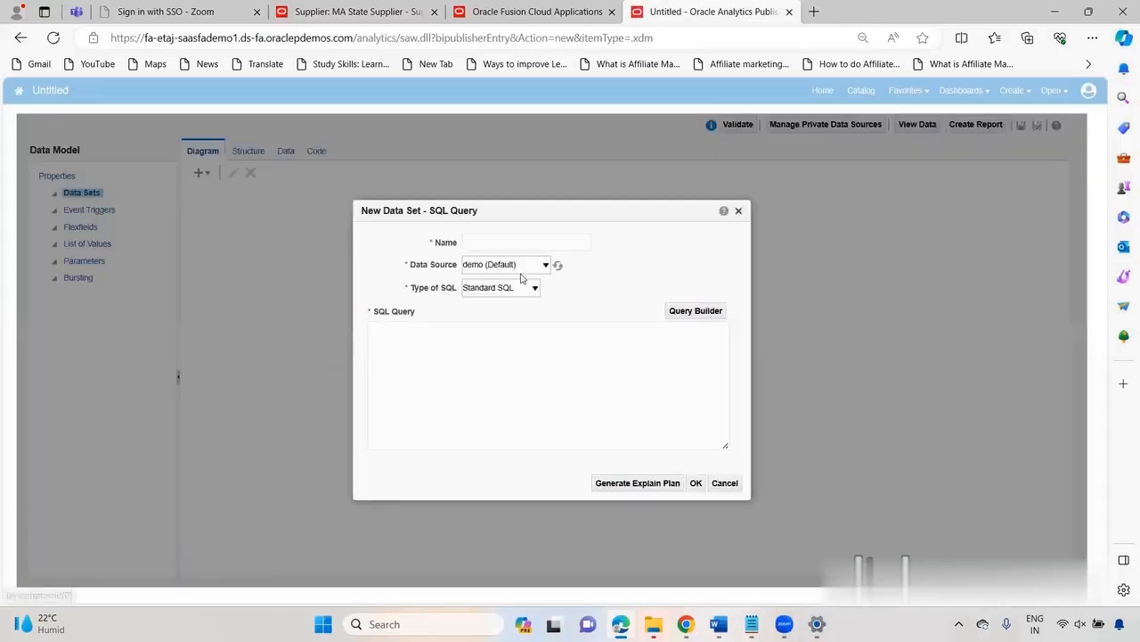
pyautogui.click(529, 242)
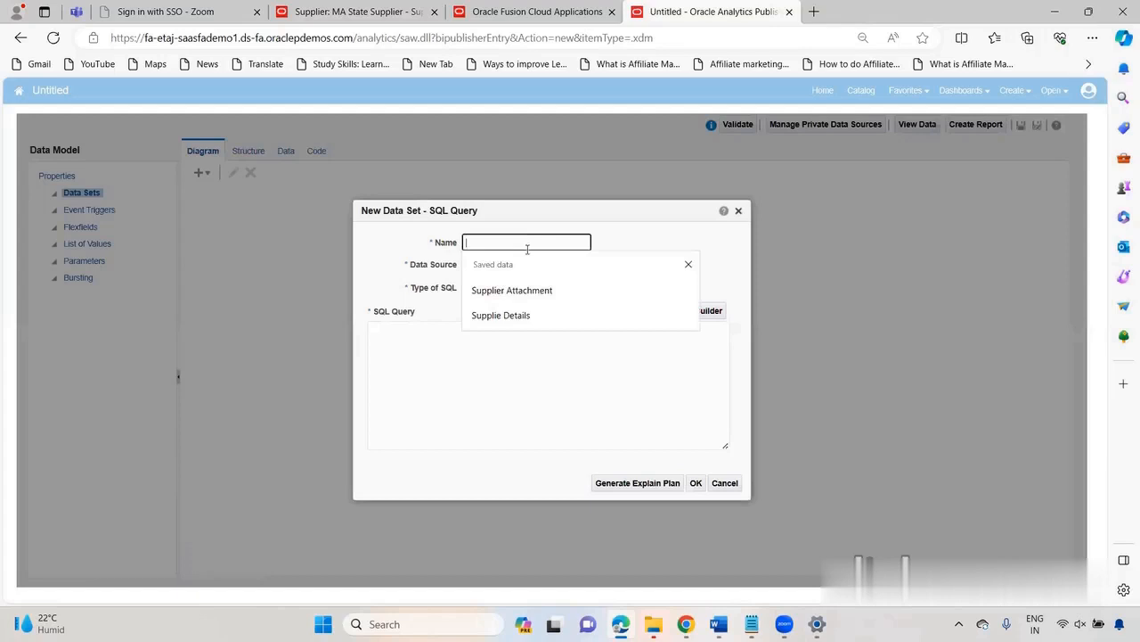
pyautogui.click(516, 314)
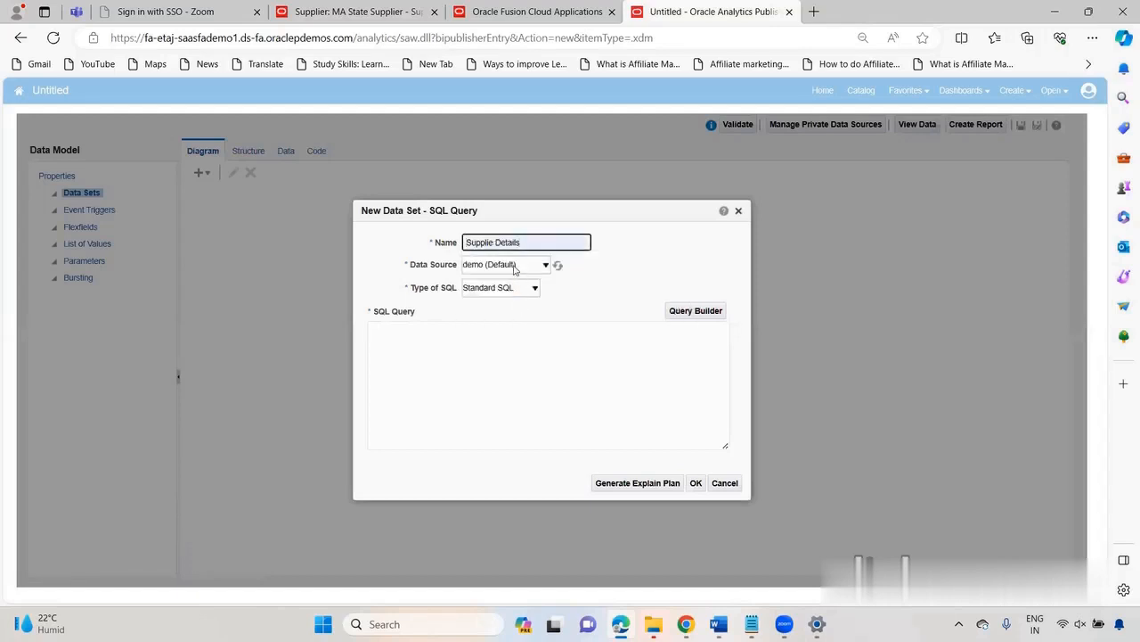
pyautogui.click(515, 266)
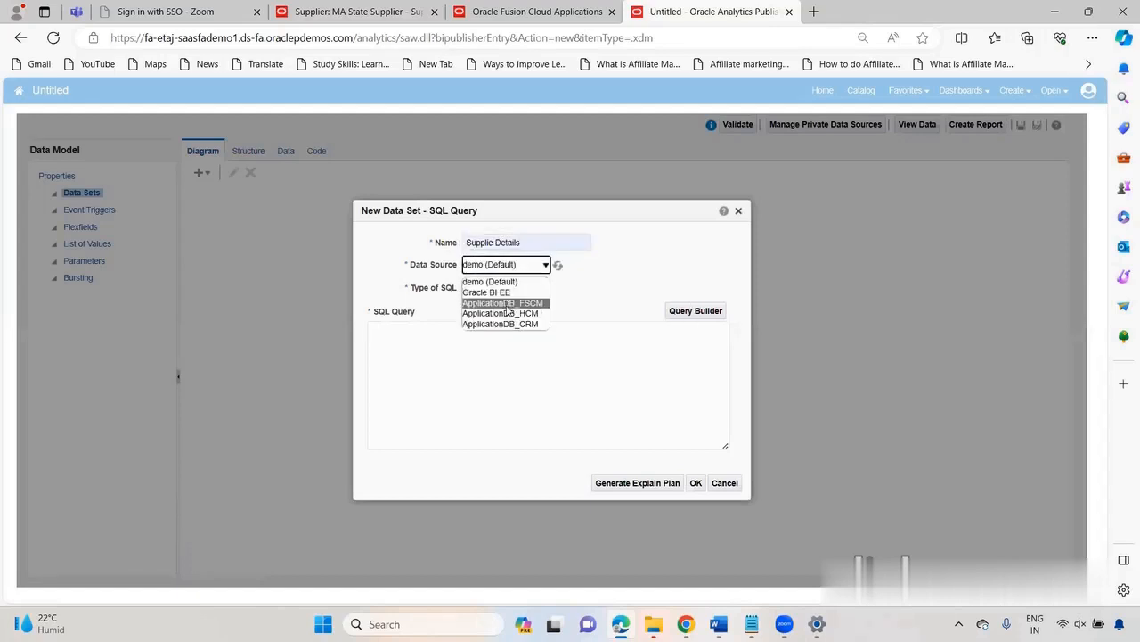
pyautogui.click(507, 305)
pyautogui.click(418, 376)
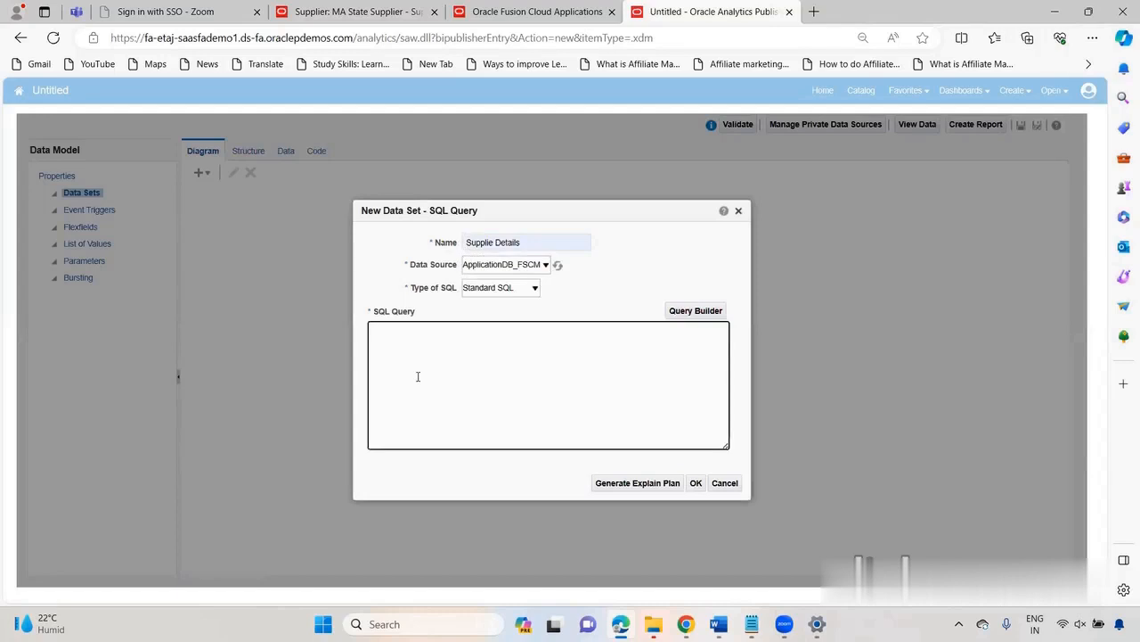
pyautogui.hotkey('ctrl', 'v')
pyautogui.click(696, 483)
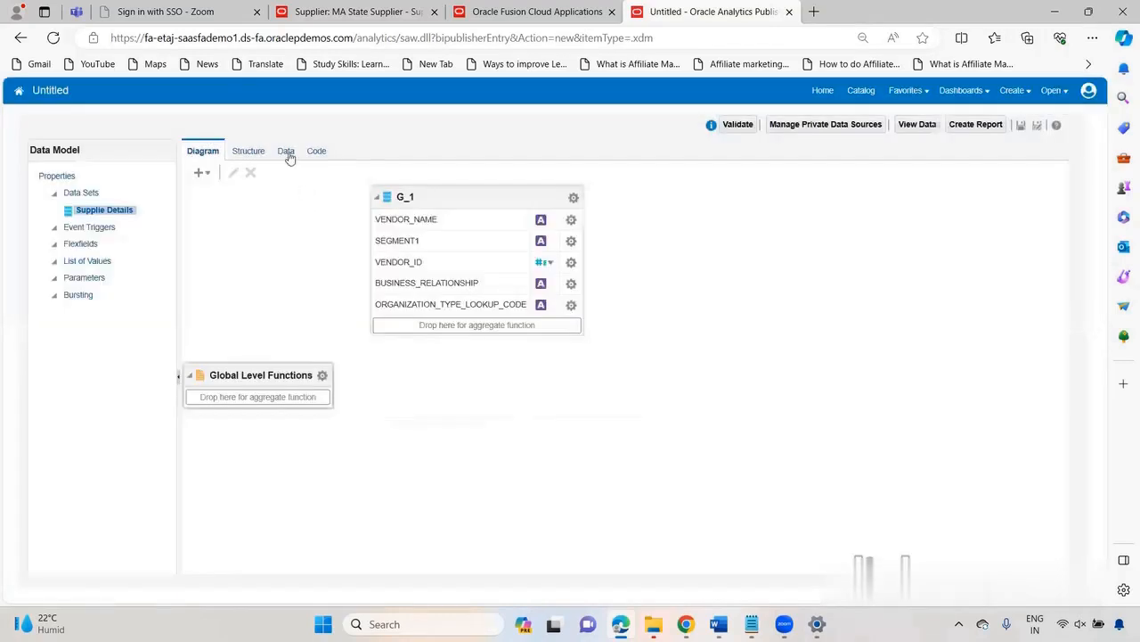
# Step: Run the data model to view its data as a tree and as a table
pyautogui.click(287, 152)
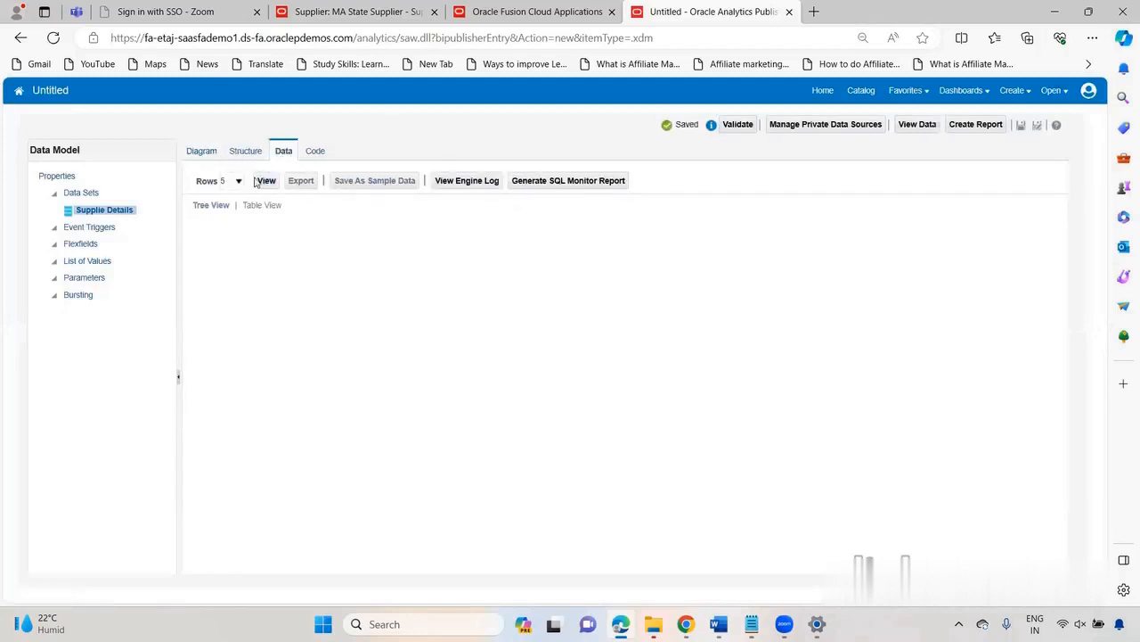
pyautogui.click(266, 181)
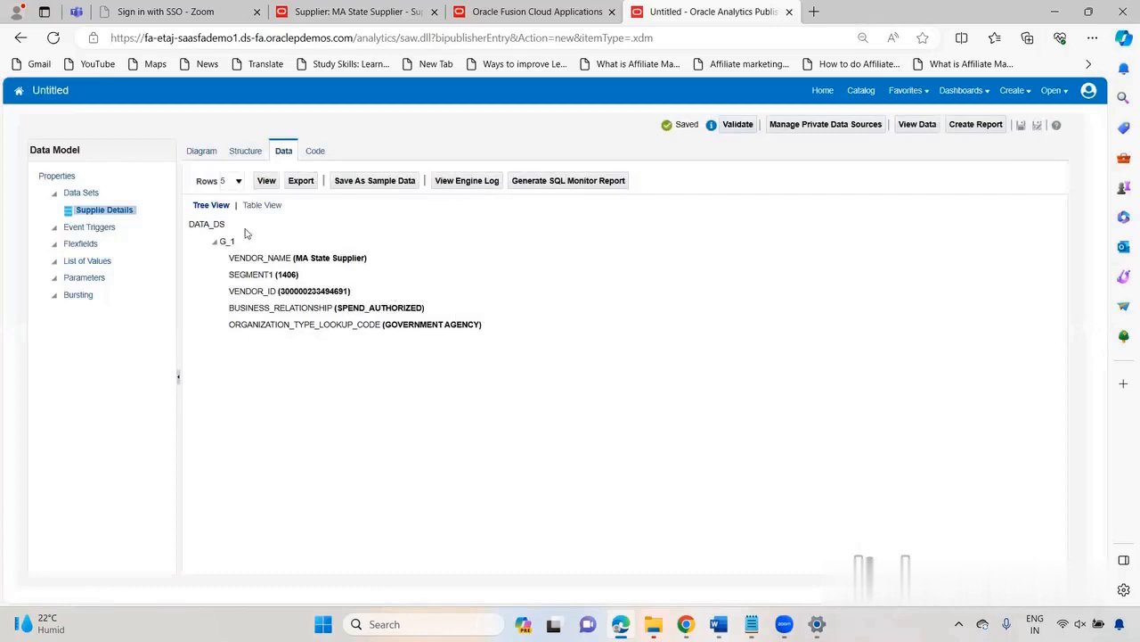
pyautogui.click(258, 205)
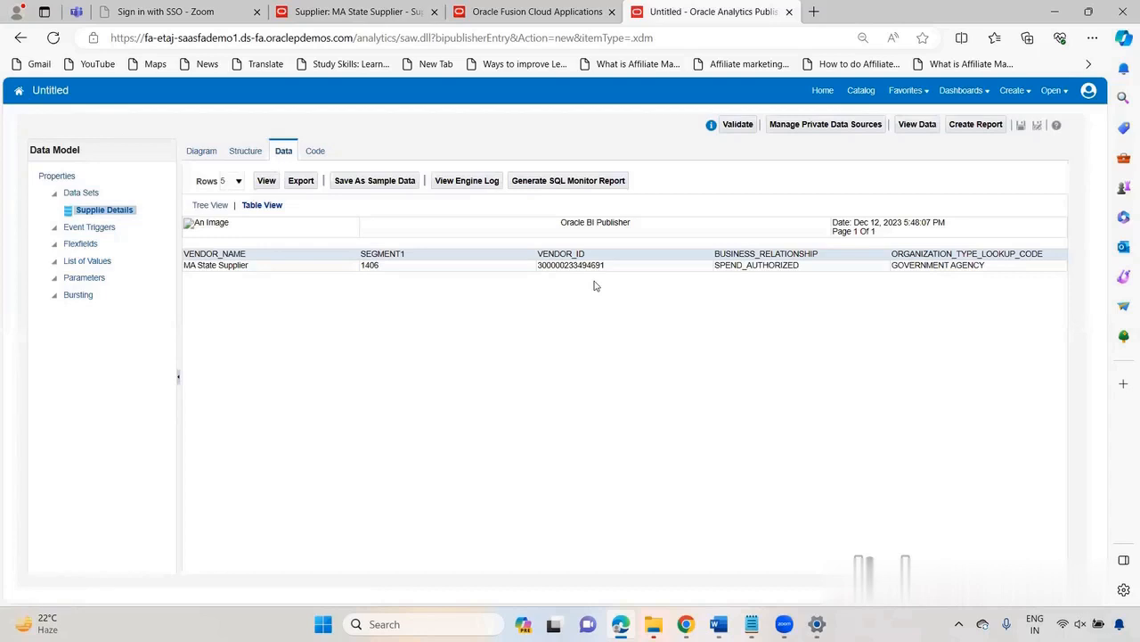
# Step: Switch to Notepad, review the attachment query that joins REVISIONS, fnd_documents_vl, fnd_attached_documents and poz_suppliers_v, and select all of it
pyautogui.hotkey('alt', 'Tab')
pyautogui.hotkey('alt', 'Tab')
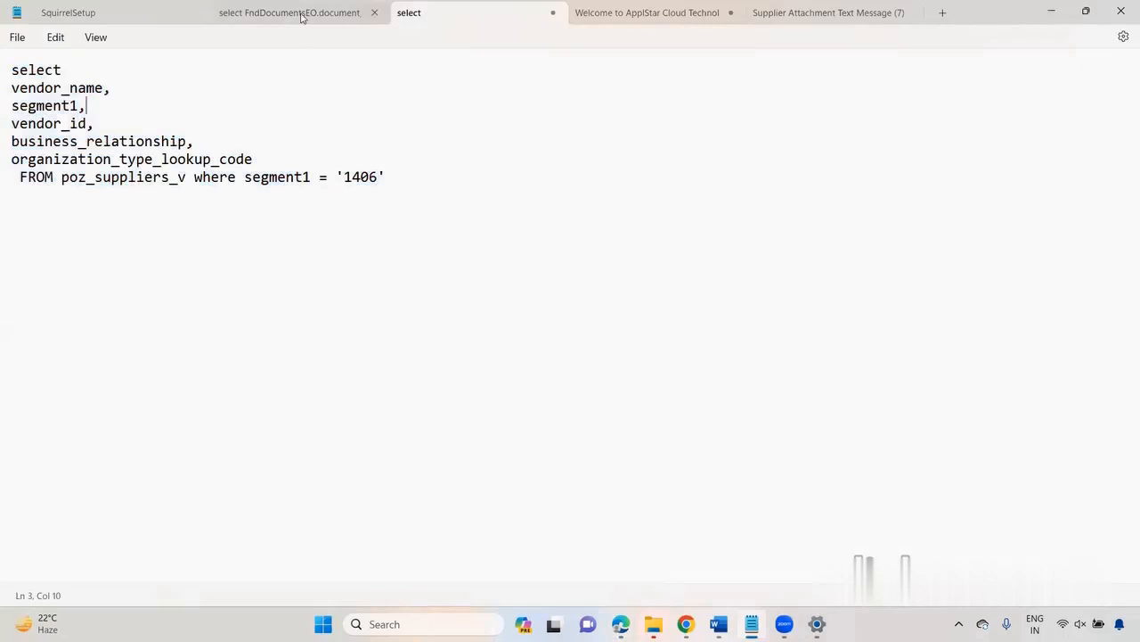
pyautogui.click(301, 17)
pyautogui.click(308, 124)
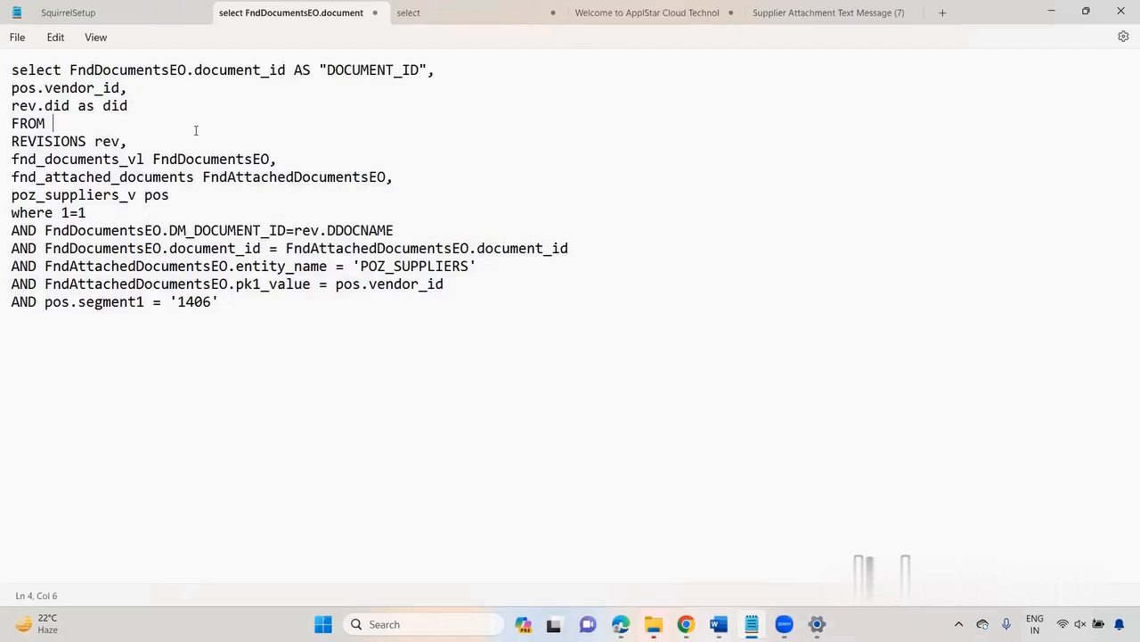
pyautogui.click(216, 211)
pyautogui.click(229, 309)
pyautogui.doubleClick(274, 267)
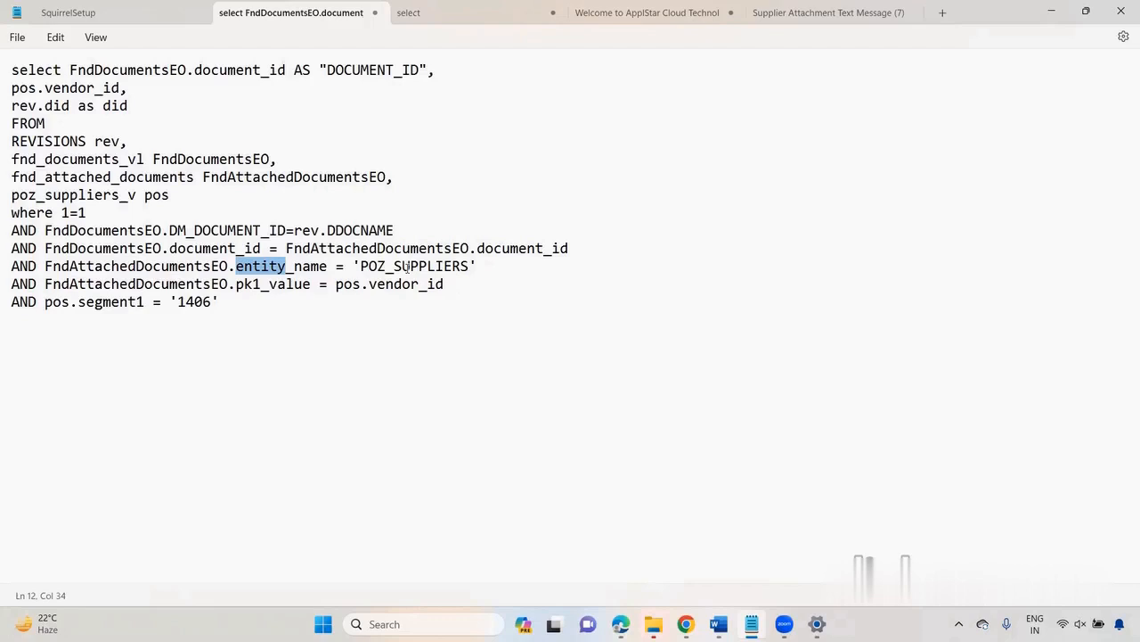
pyautogui.hotkey('ctrl', 'a')
pyautogui.hotkey('ctrl', 'c')
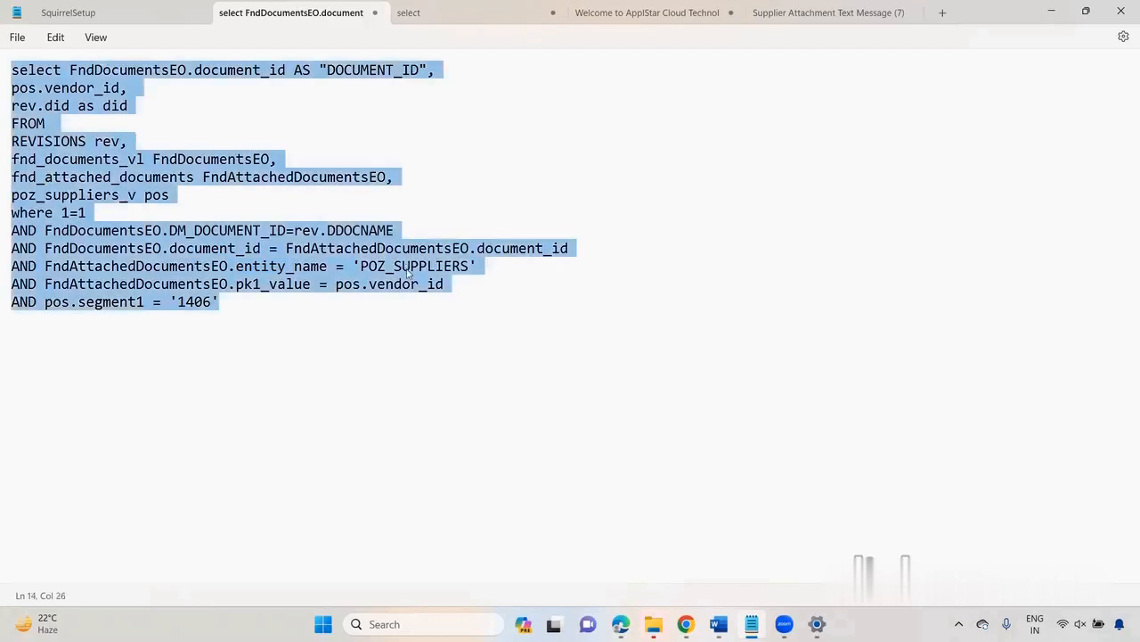
# Step: Back in the browser's data model, add an SQL query data set named Supplier Attachment on ApplicationDB_FSCM, using the copied attachment query
pyautogui.hotkey('alt', 'Tab')
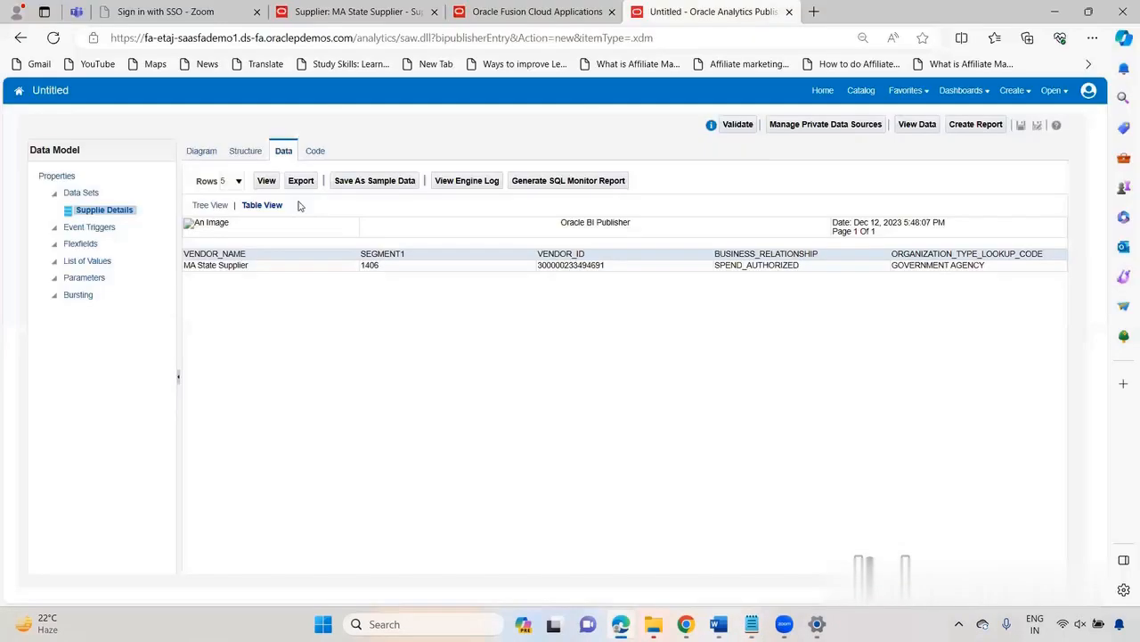
pyautogui.click(212, 157)
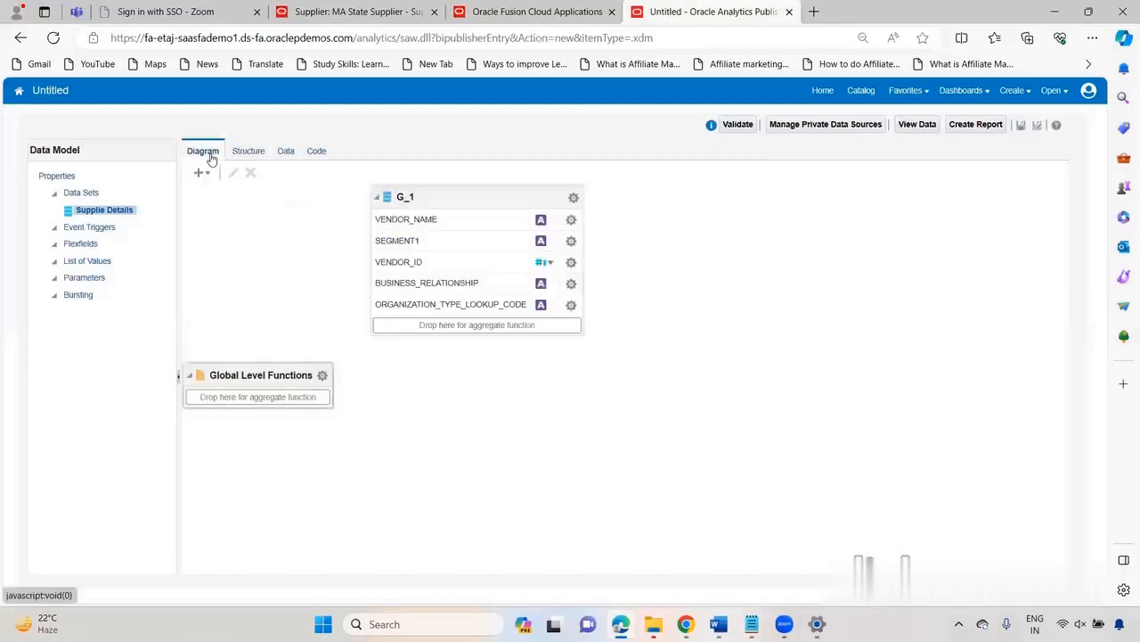
pyautogui.click(205, 174)
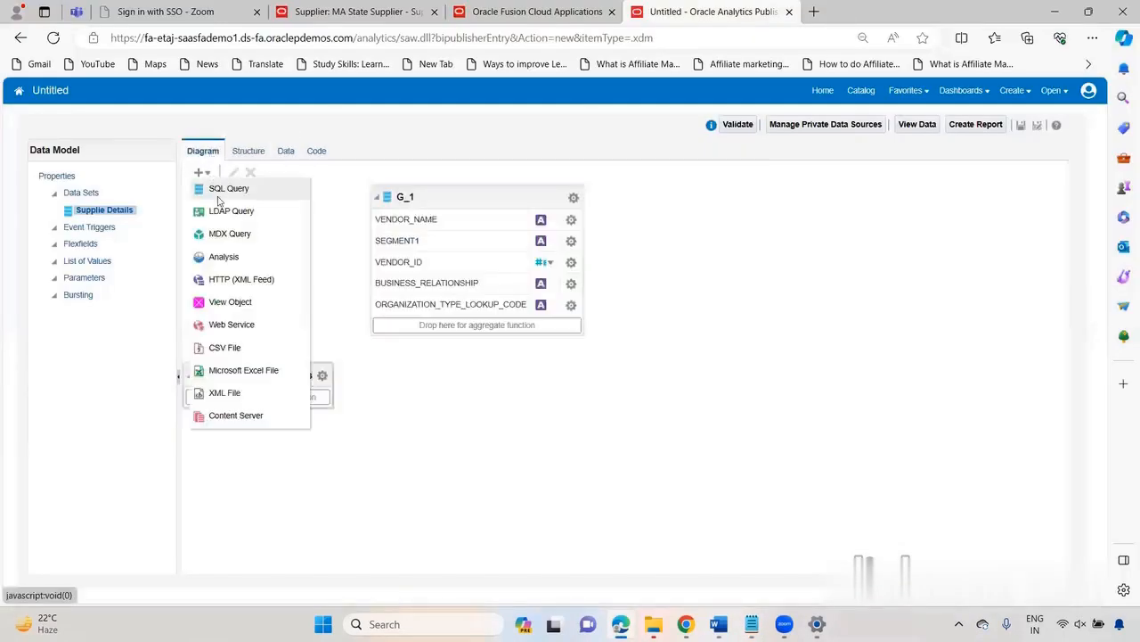
pyautogui.click(217, 190)
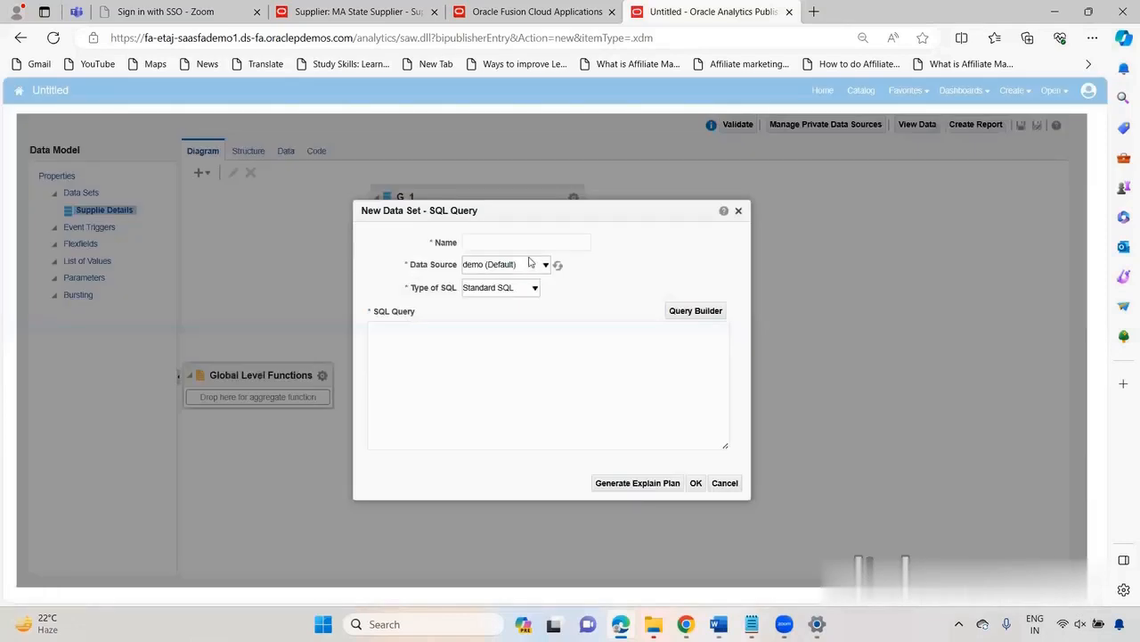
pyautogui.click(522, 242)
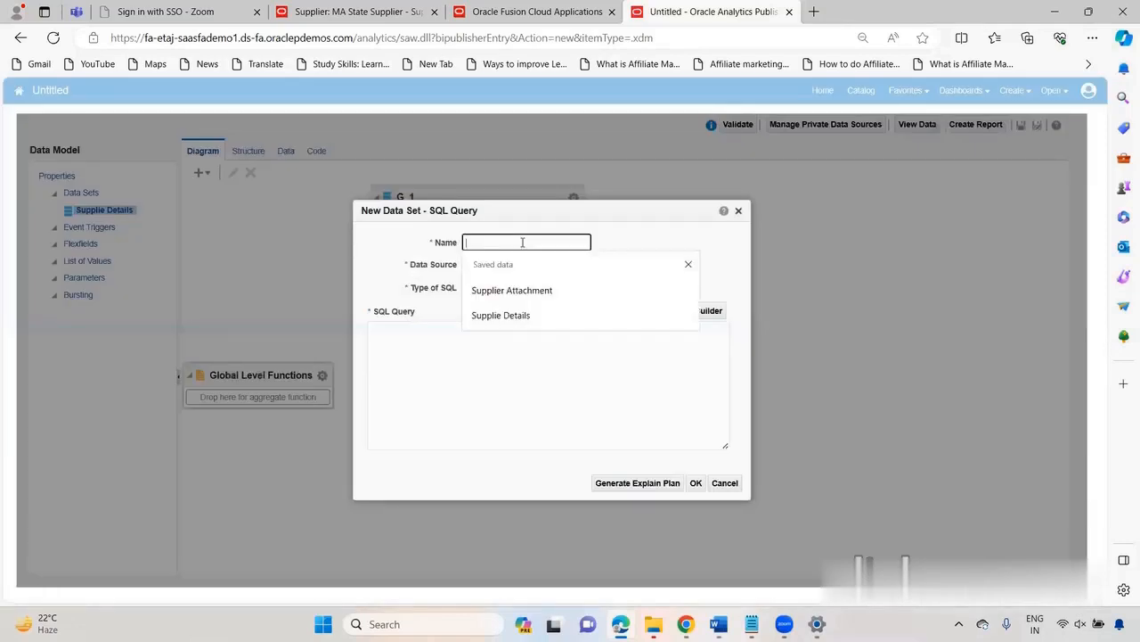
pyautogui.click(514, 289)
pyautogui.click(503, 270)
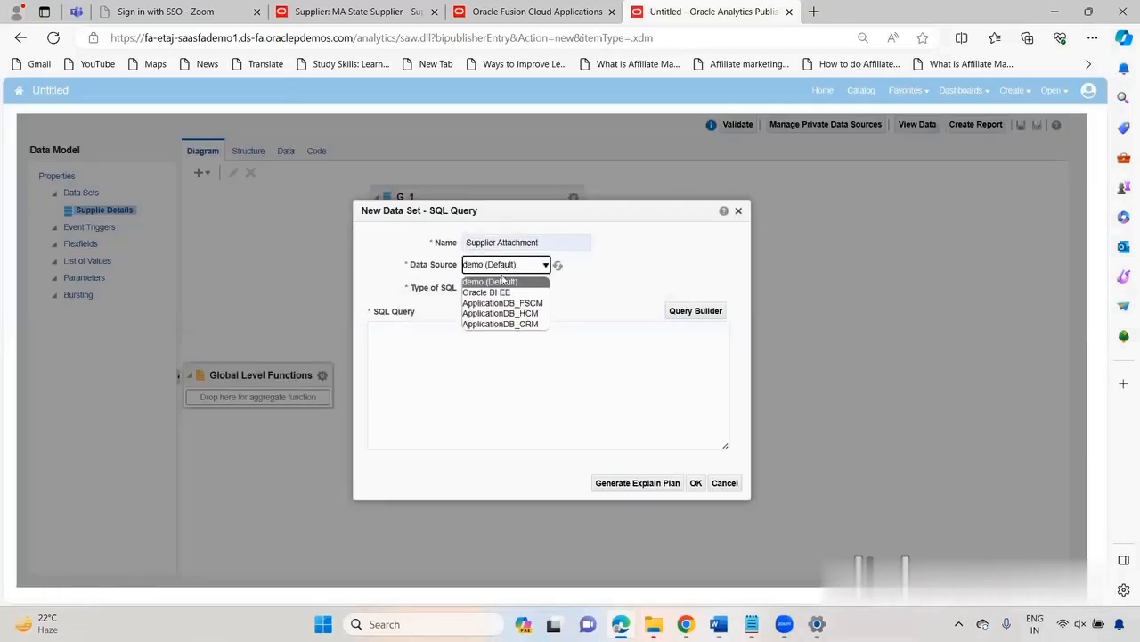
pyautogui.click(502, 305)
pyautogui.click(413, 363)
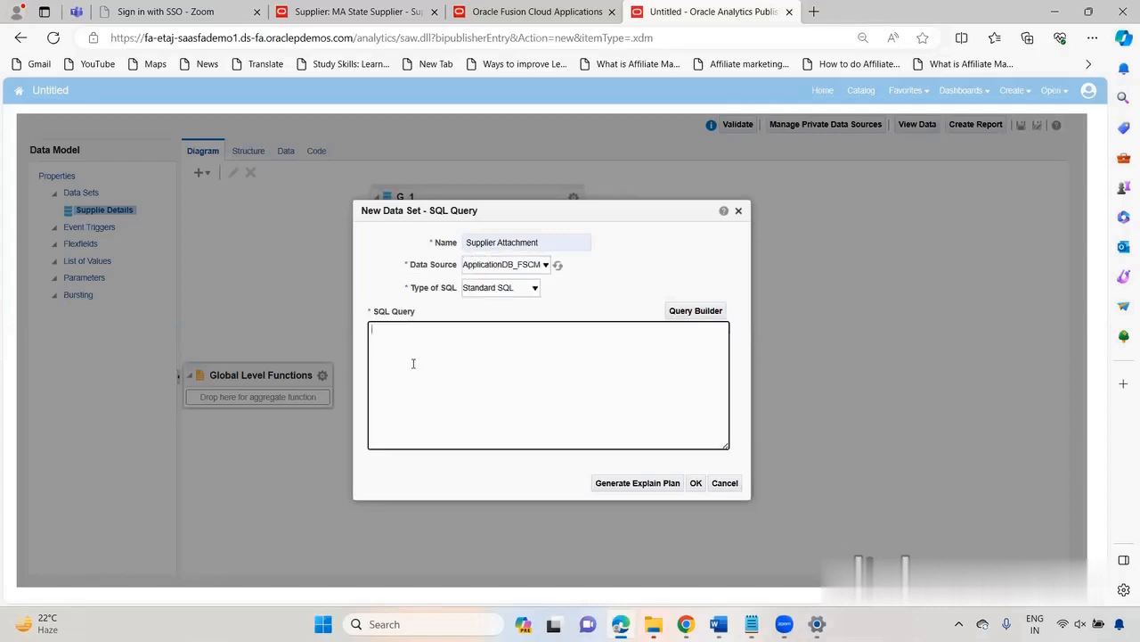
pyautogui.hotkey('ctrl', 'v')
pyautogui.click(696, 483)
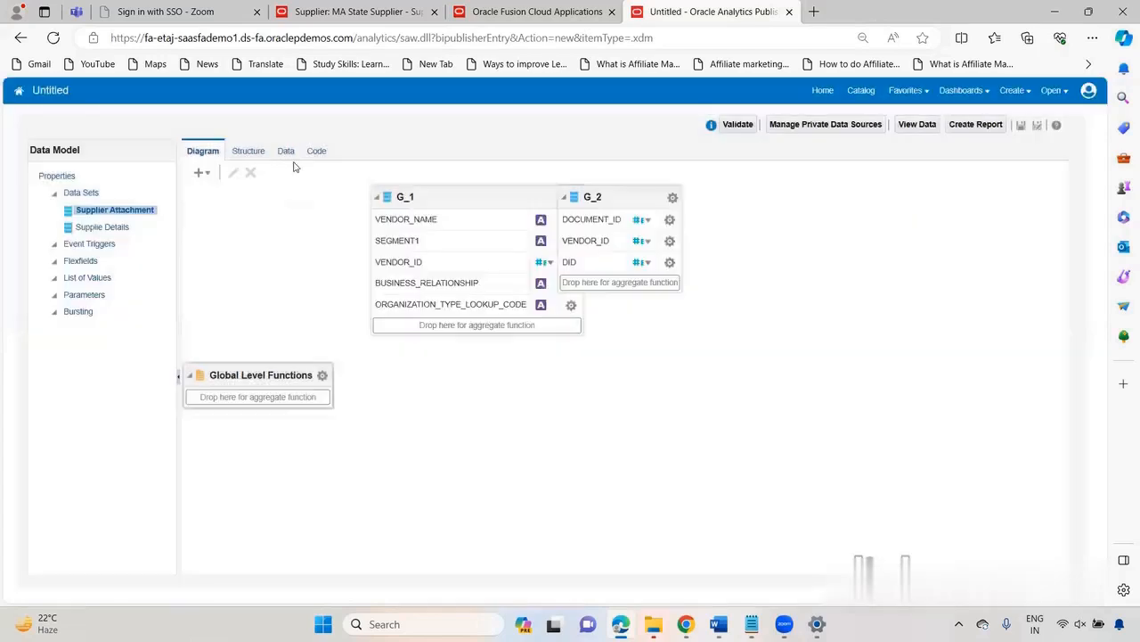
# Step: Run the data model with both SQL data sets and view the resulting data as a table
pyautogui.click(283, 151)
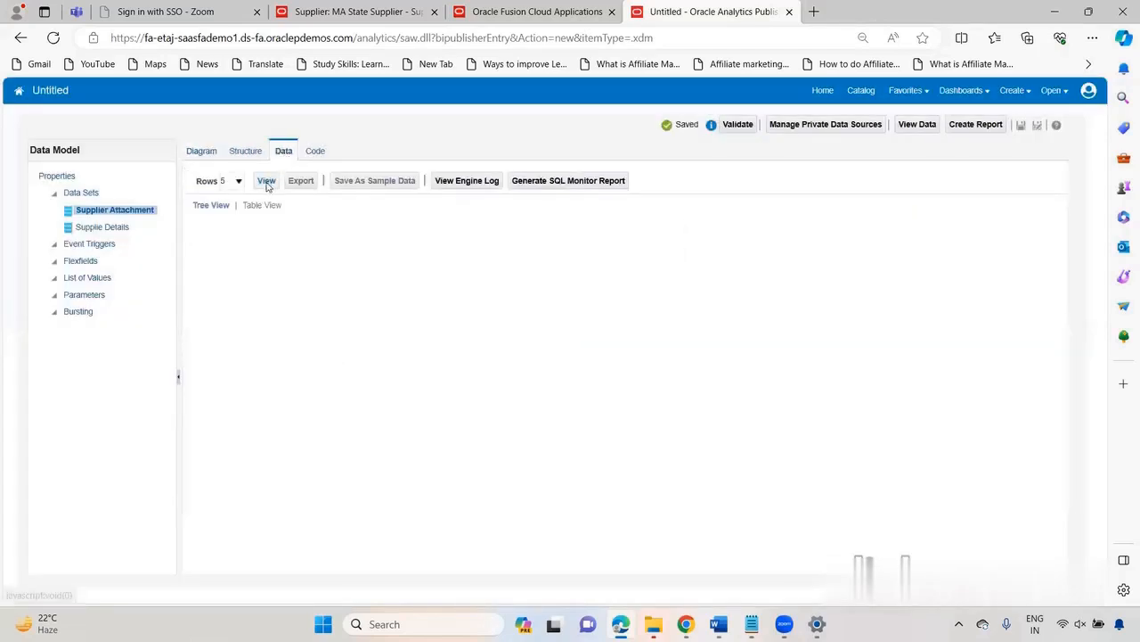
pyautogui.click(267, 180)
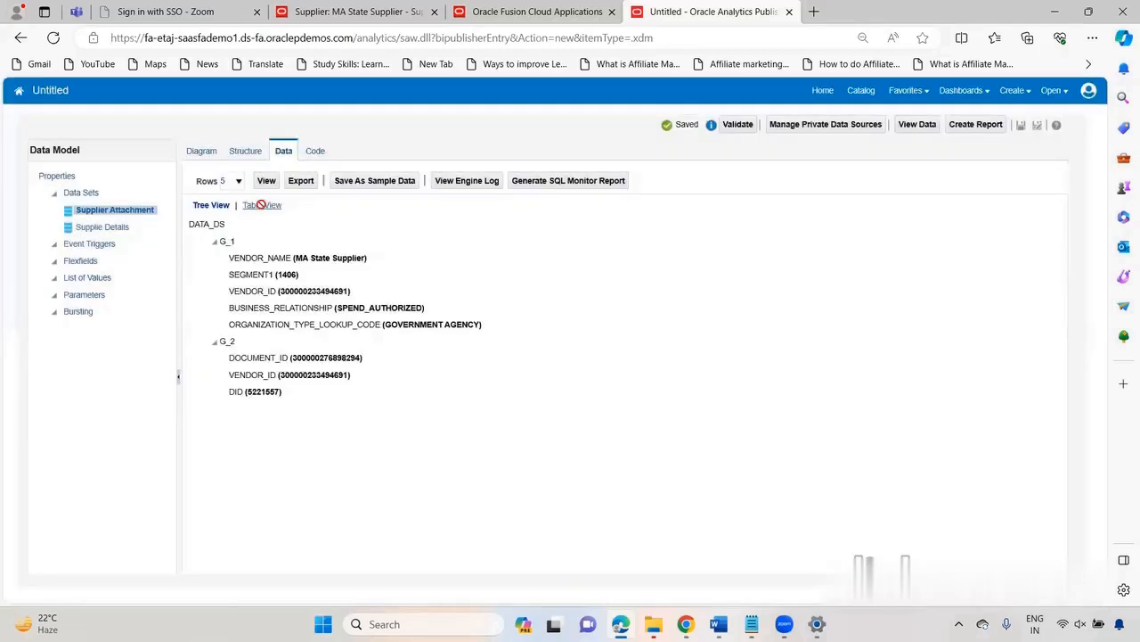
pyautogui.click(262, 206)
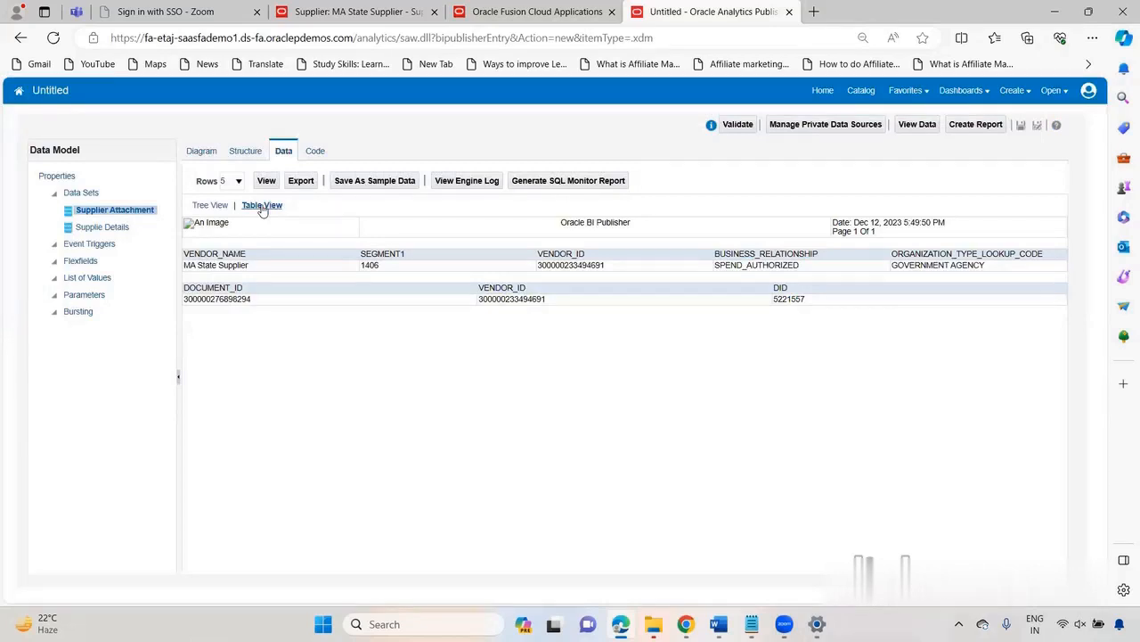
# Step: Move group G_2 clear of G_1 in the diagram and link G_1's VENDOR_ID to G_2's VENDOR_ID
pyautogui.click(205, 154)
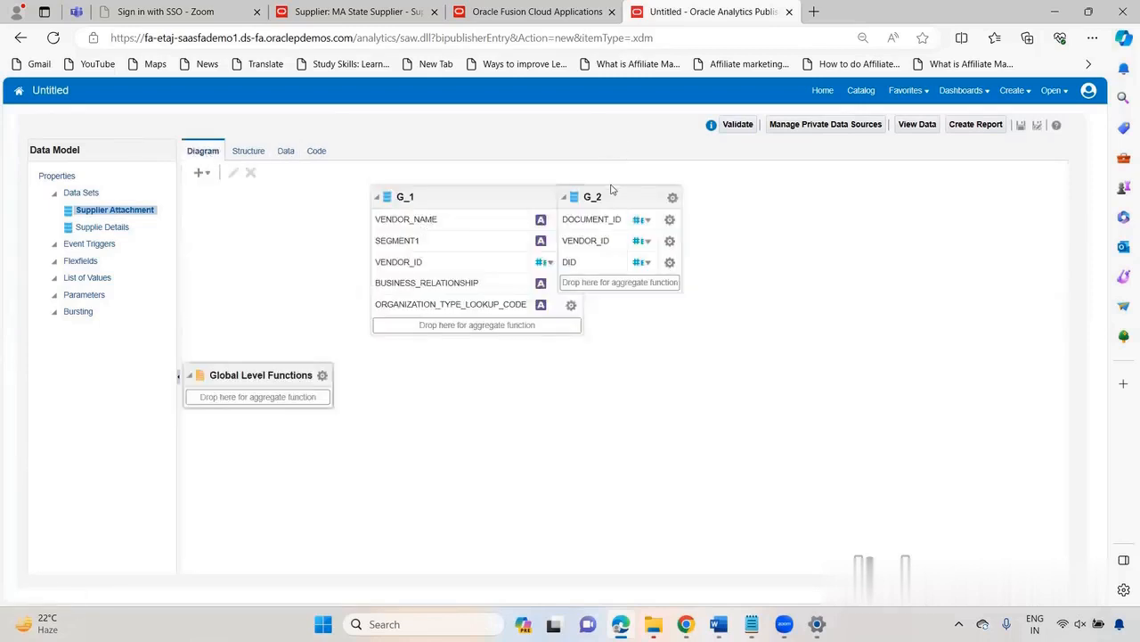
pyautogui.moveTo(610, 193); pyautogui.dragTo(668, 201)
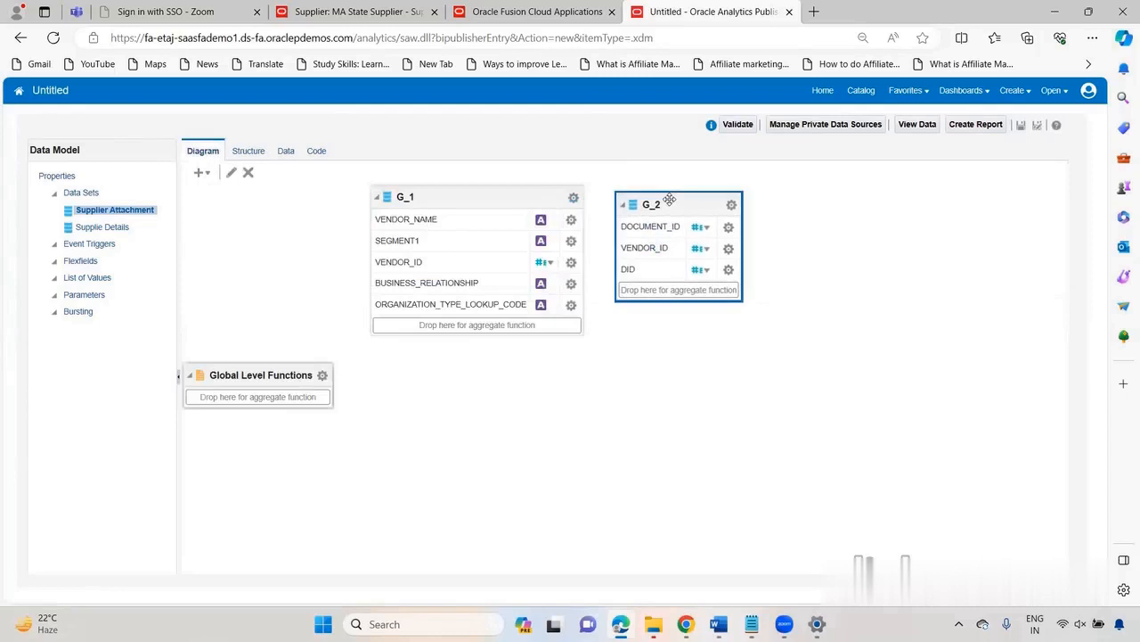
pyautogui.click(571, 262)
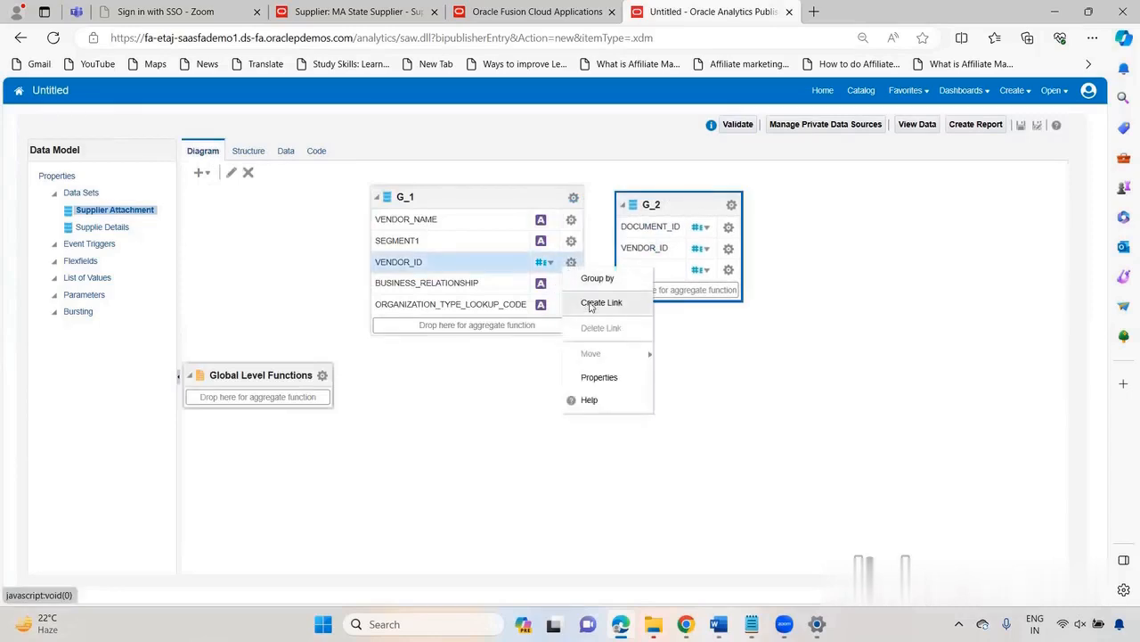
pyautogui.click(592, 304)
pyautogui.click(460, 273)
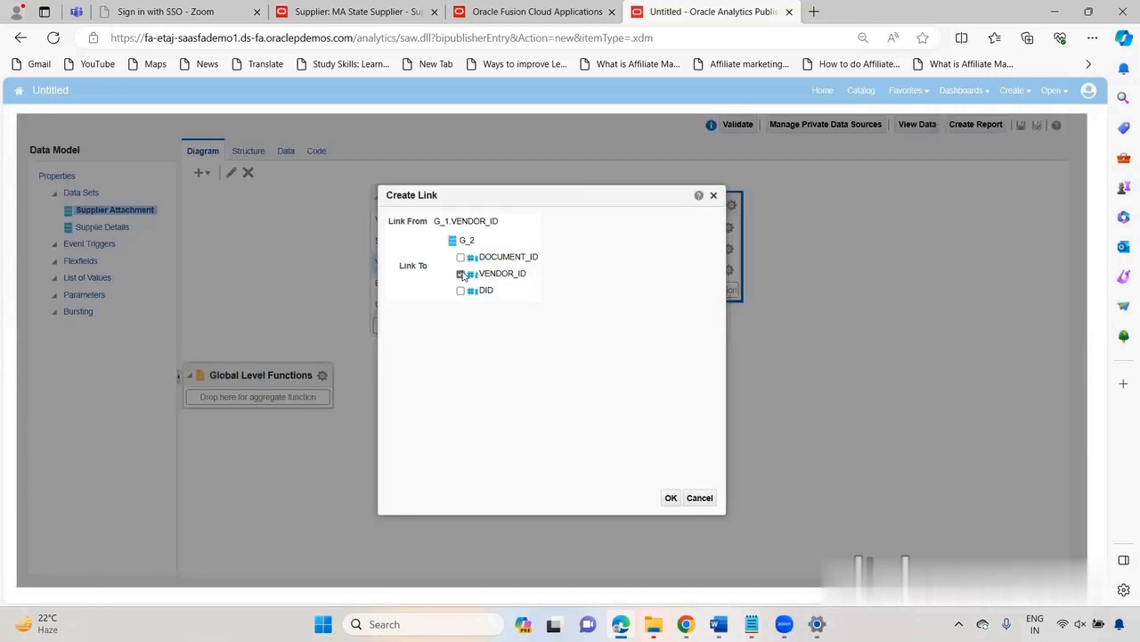
pyautogui.click(670, 498)
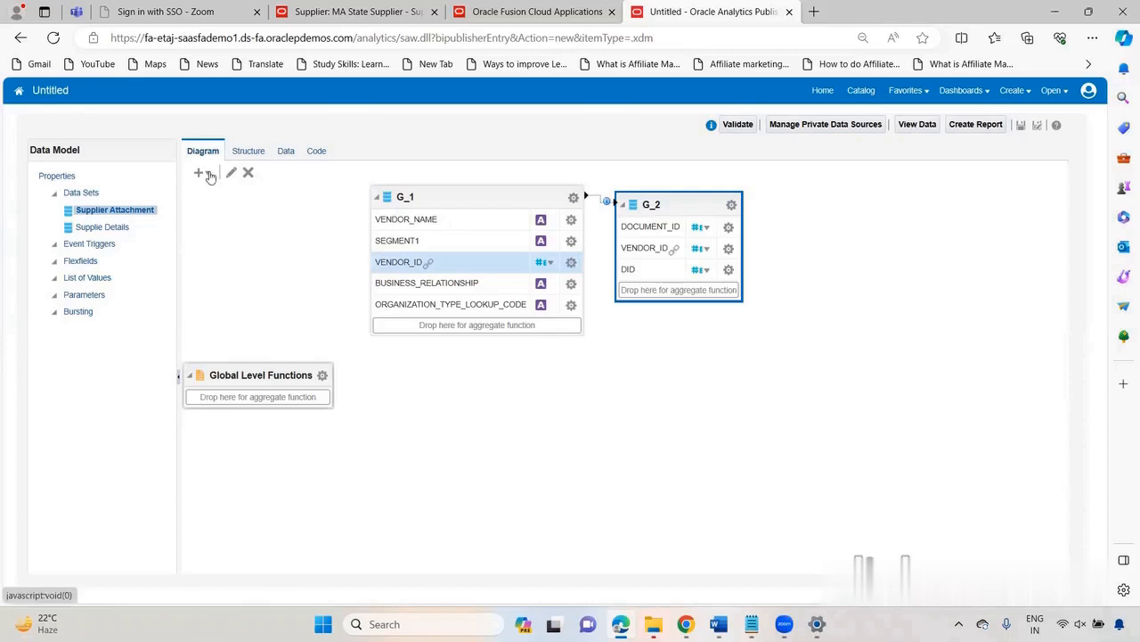
# Step: Add a Content Server data set named Supplier Attachment CS with parent group G_2, document ID G_2.DID and content type Text
pyautogui.click(204, 173)
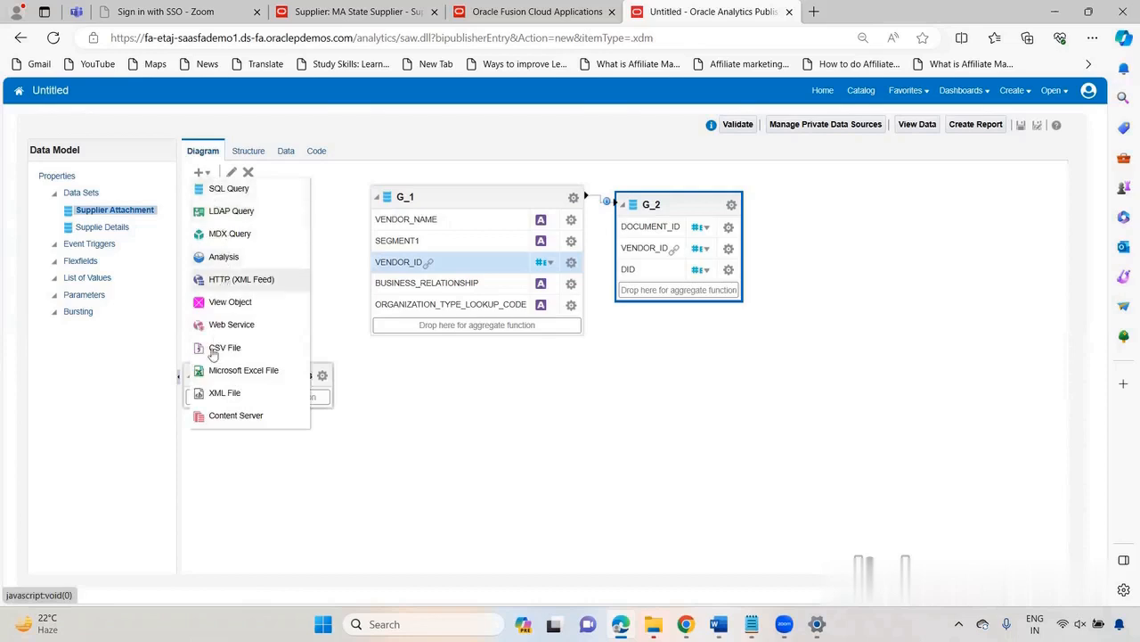
pyautogui.click(235, 415)
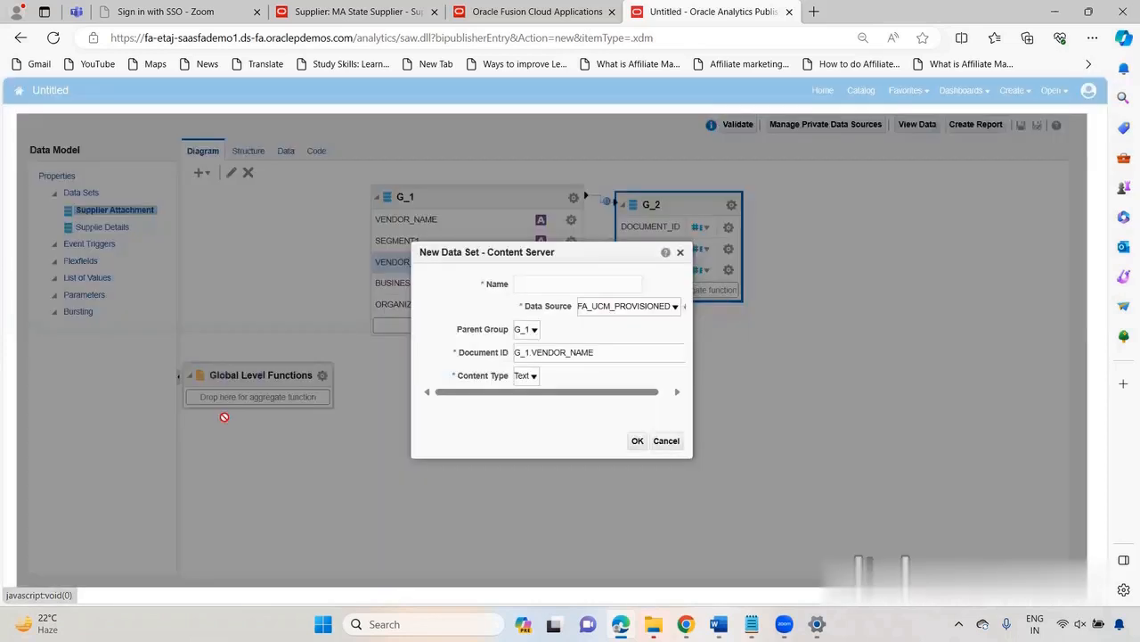
pyautogui.click(558, 285)
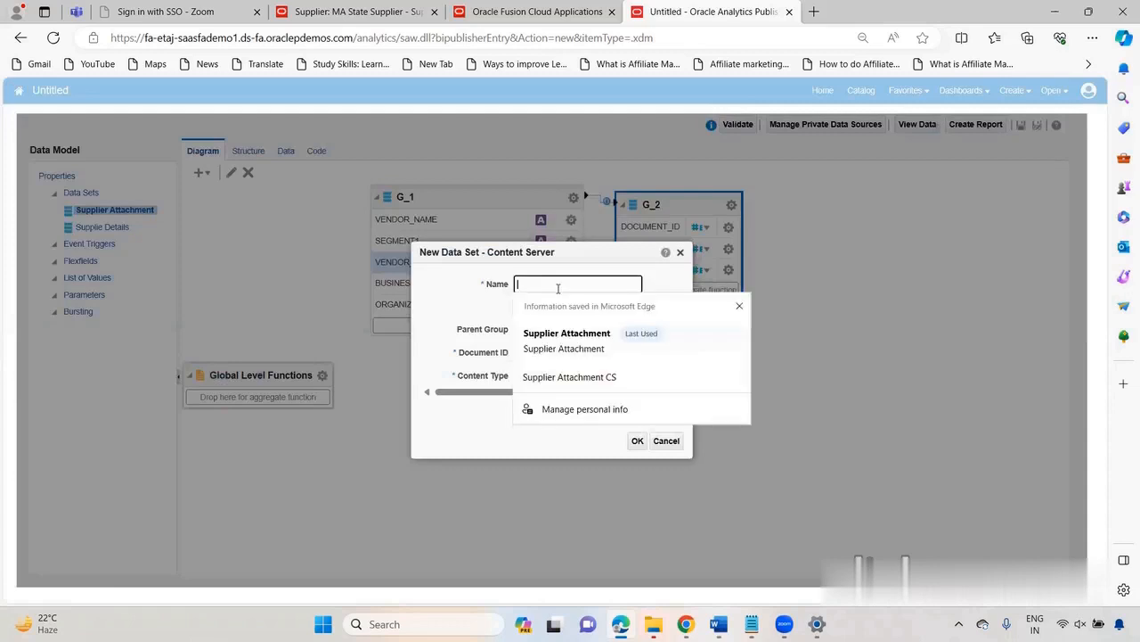
pyautogui.click(573, 348)
pyautogui.write('CS')
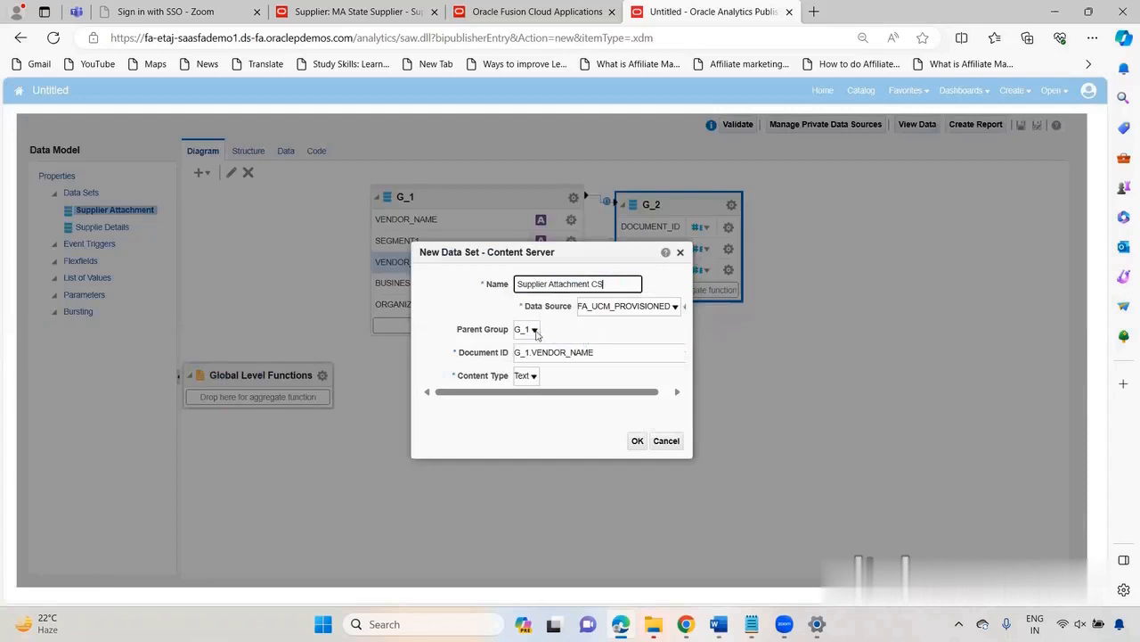
pyautogui.click(533, 329)
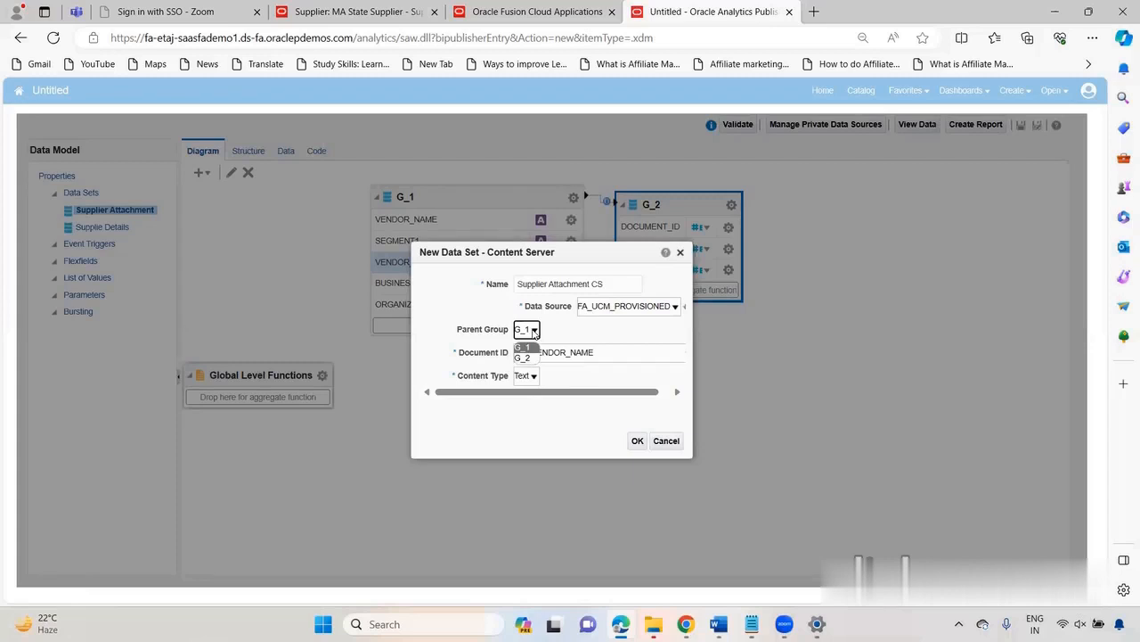
pyautogui.click(523, 357)
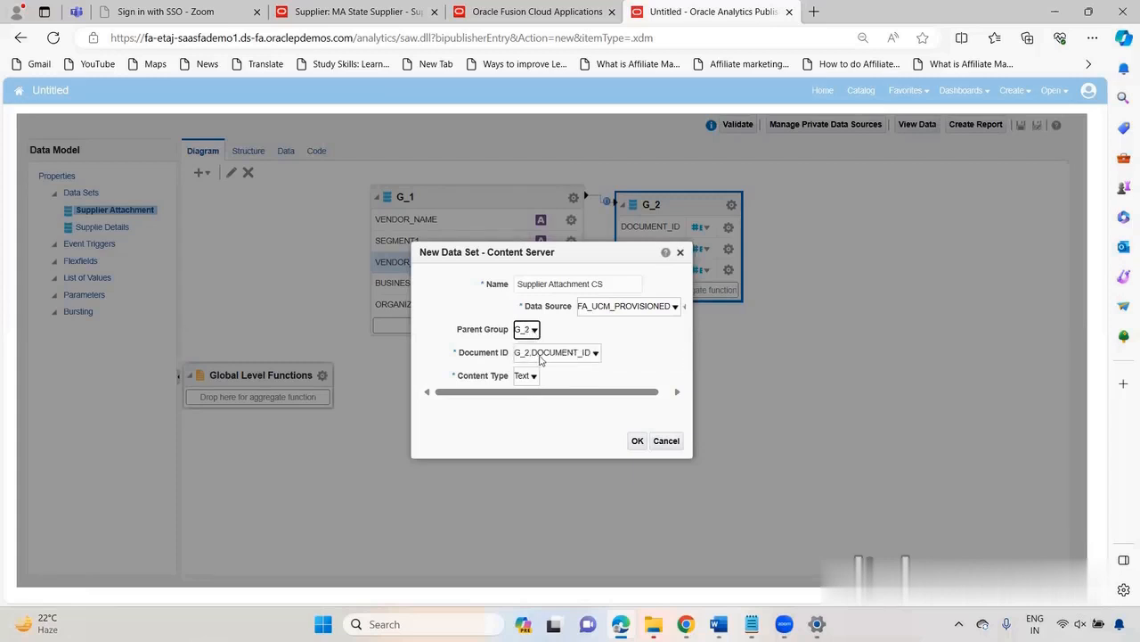
pyautogui.click(540, 353)
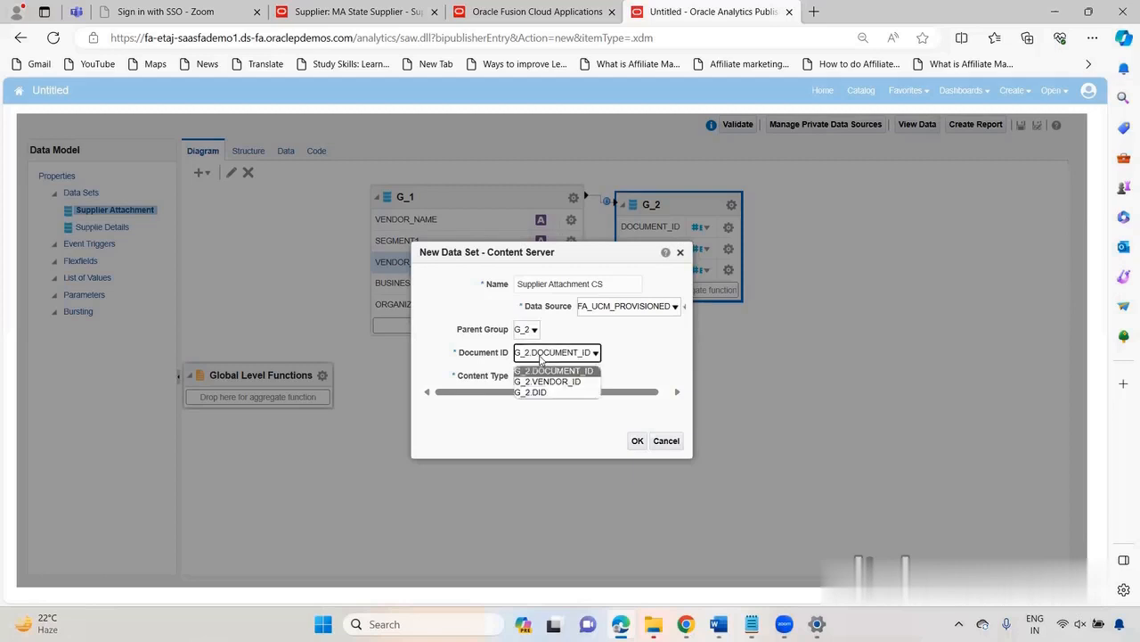
pyautogui.click(535, 393)
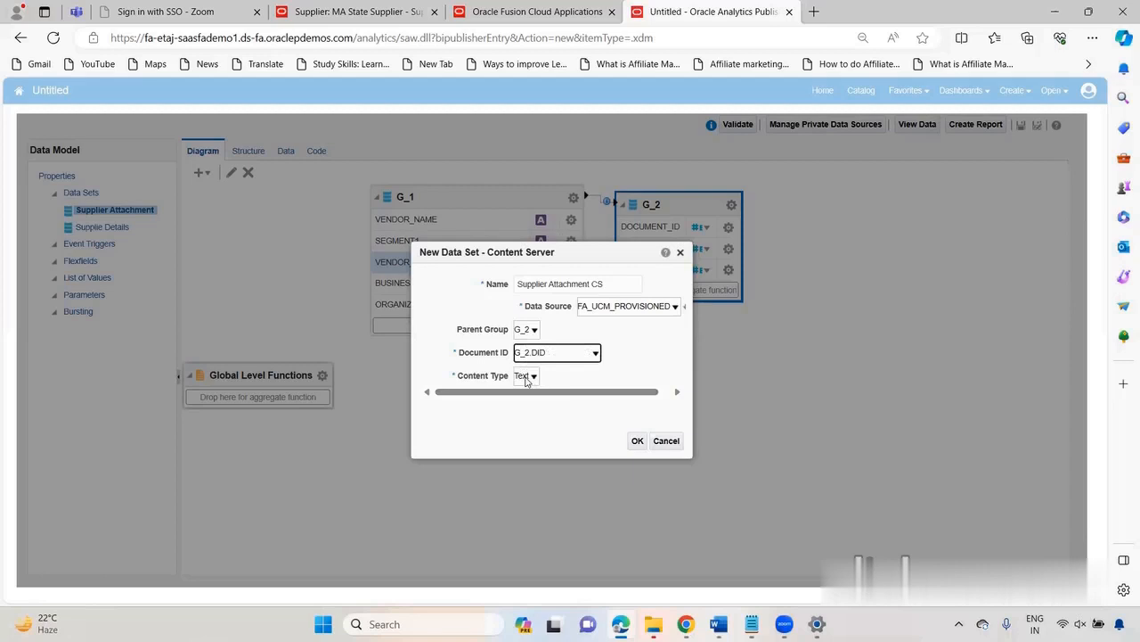
pyautogui.click(525, 378)
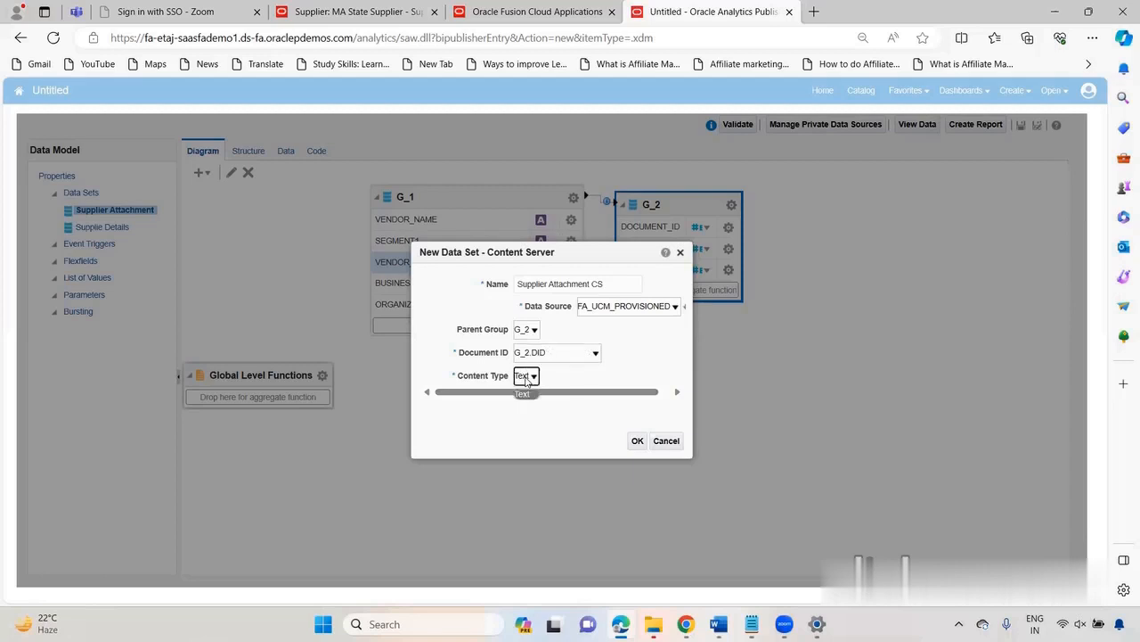
pyautogui.click(636, 441)
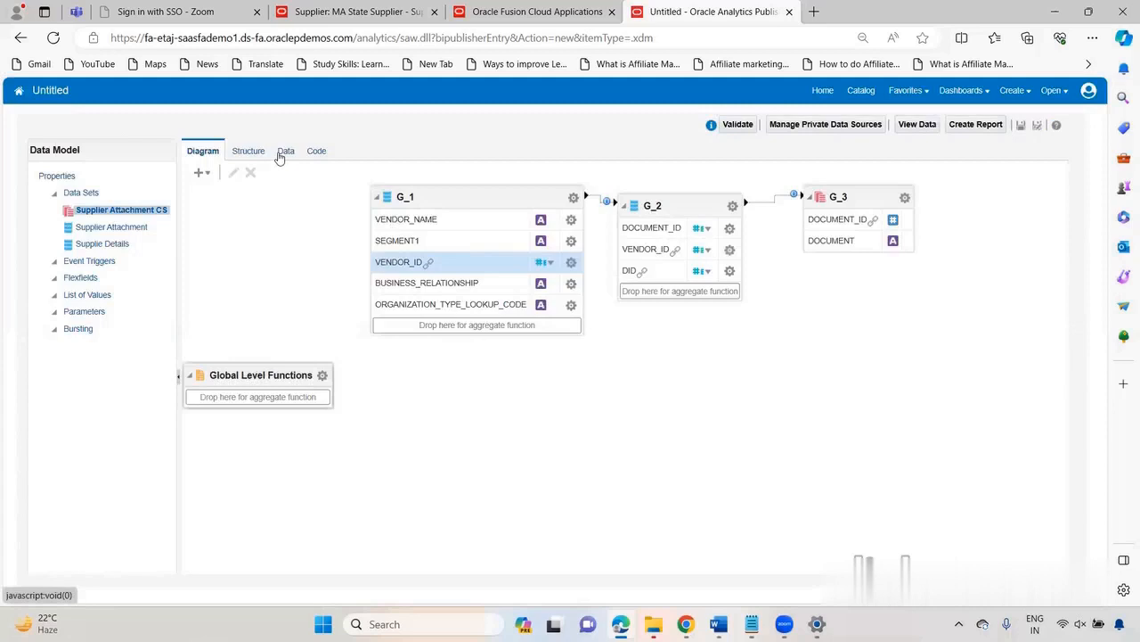
# Step: Run the data model including the Content Server data set and view the attachment text in the table
pyautogui.click(284, 152)
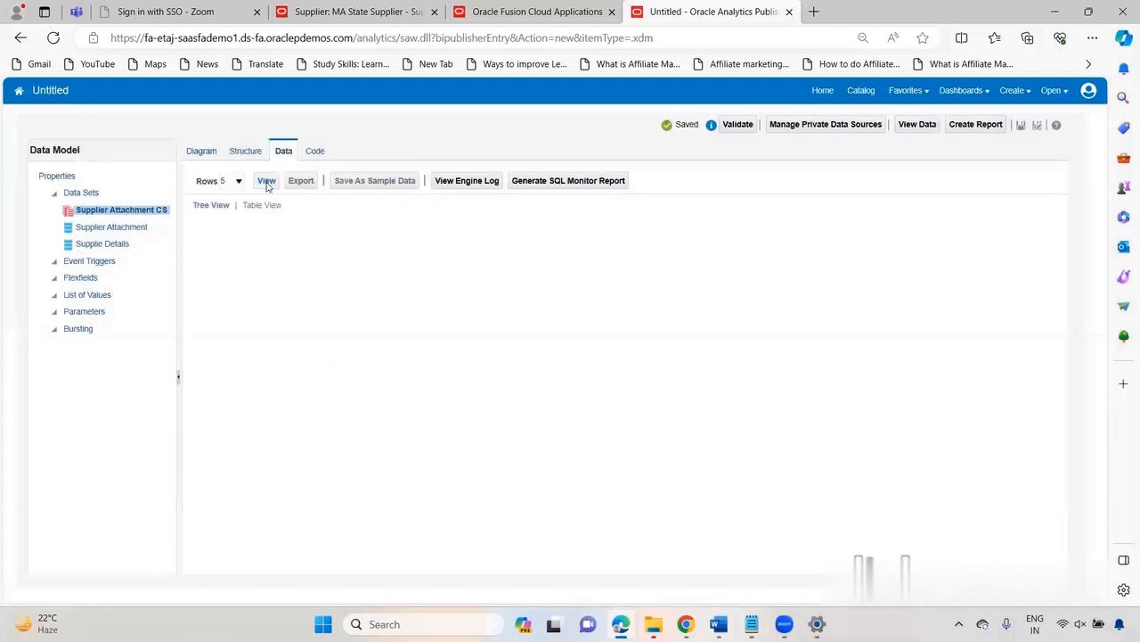
pyautogui.click(266, 180)
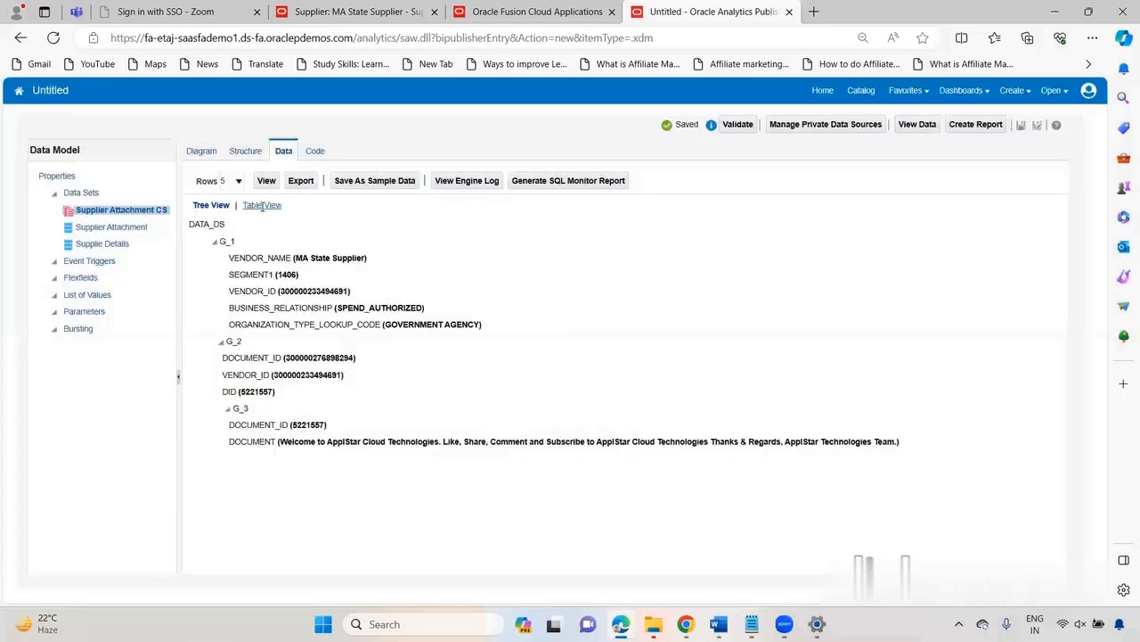
pyautogui.click(262, 206)
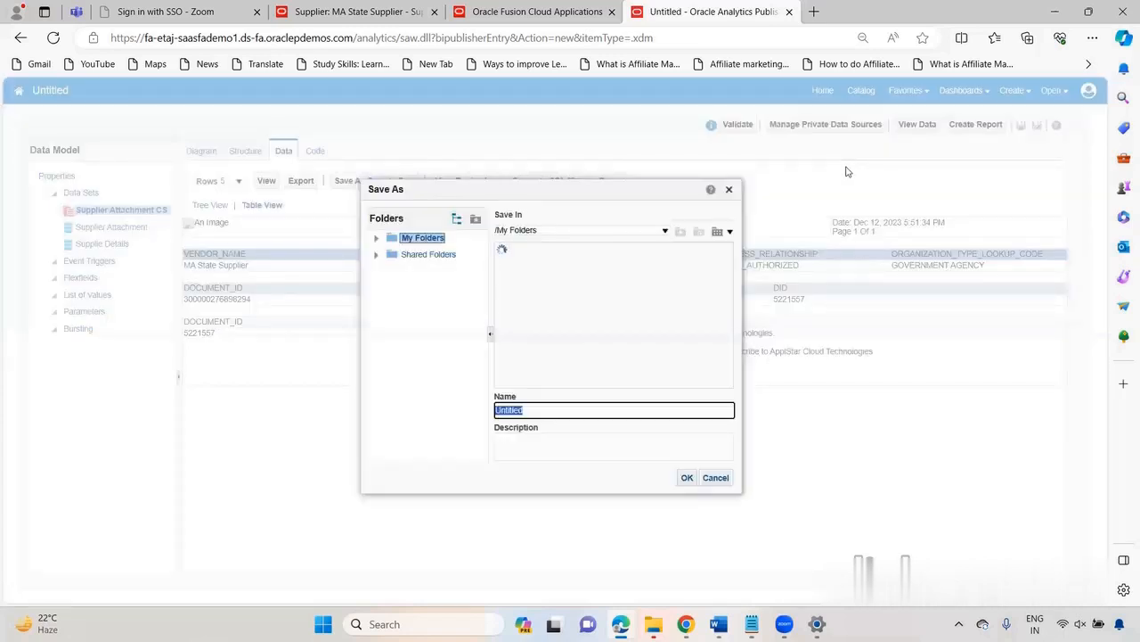
# Step: Save the data model in My Folders as Supplier Attachment Text Message Print DM
pyautogui.press('BackSpace')
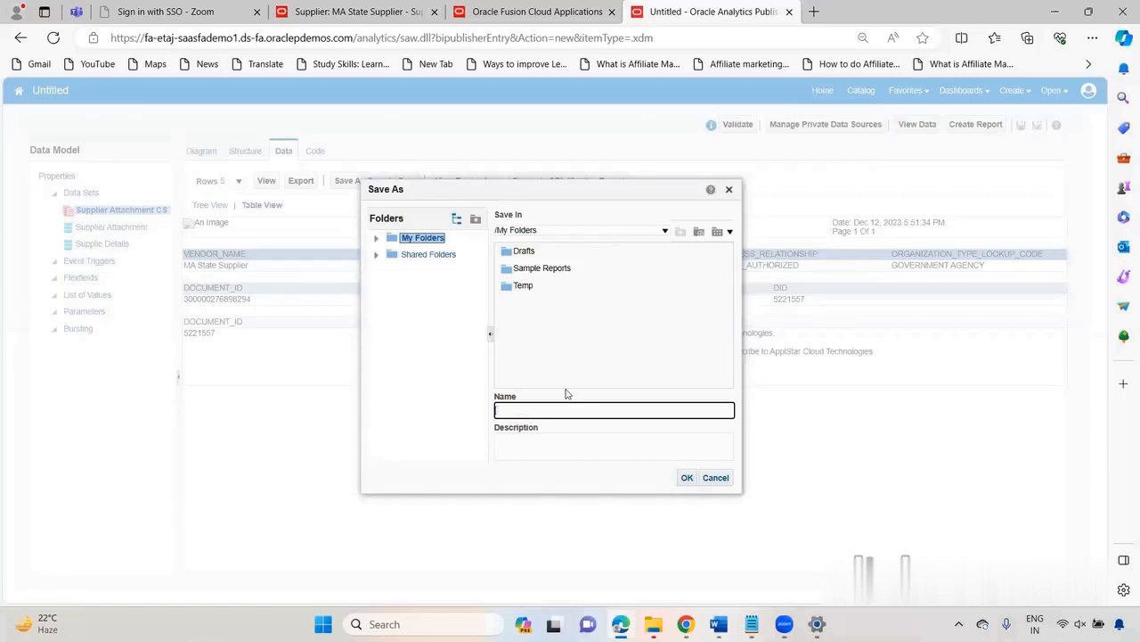
pyautogui.click(543, 409)
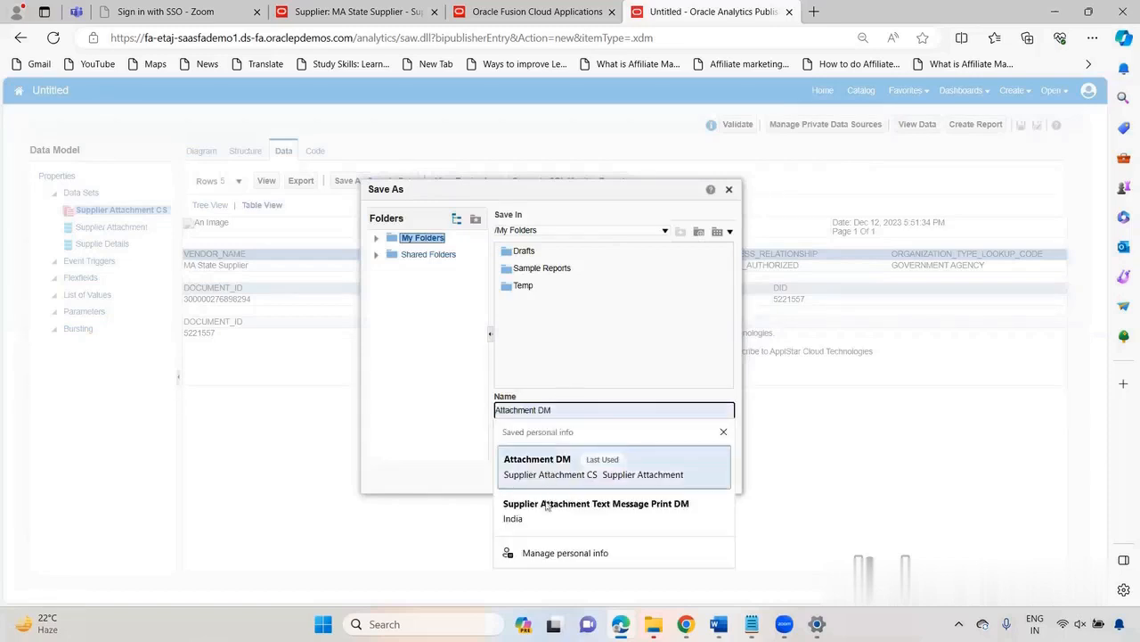
pyautogui.click(562, 476)
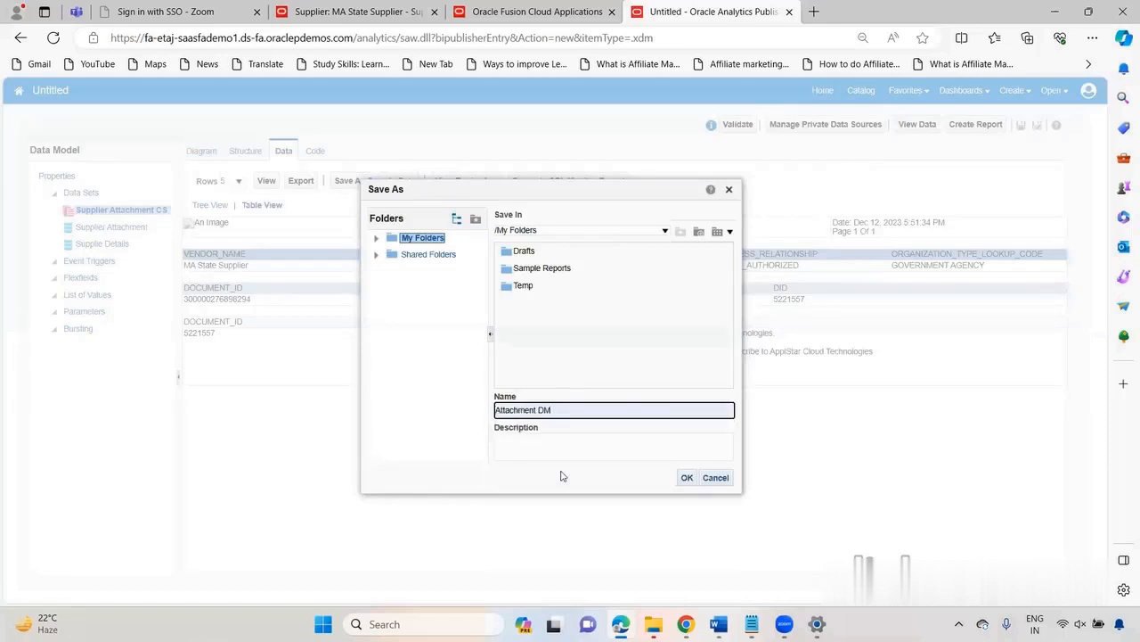
pyautogui.press('BackSpace')
pyautogui.press('BackSpace')
pyautogui.press('BackSpace')
pyautogui.press('BackSpace')
pyautogui.press('BackSpace')
pyautogui.press('BackSpace')
pyautogui.press('BackSpace')
pyautogui.press('BackSpace')
pyautogui.press('BackSpace')
pyautogui.press('BackSpace')
pyautogui.press('BackSpace')
pyautogui.press('BackSpace')
pyautogui.press('BackSpace')
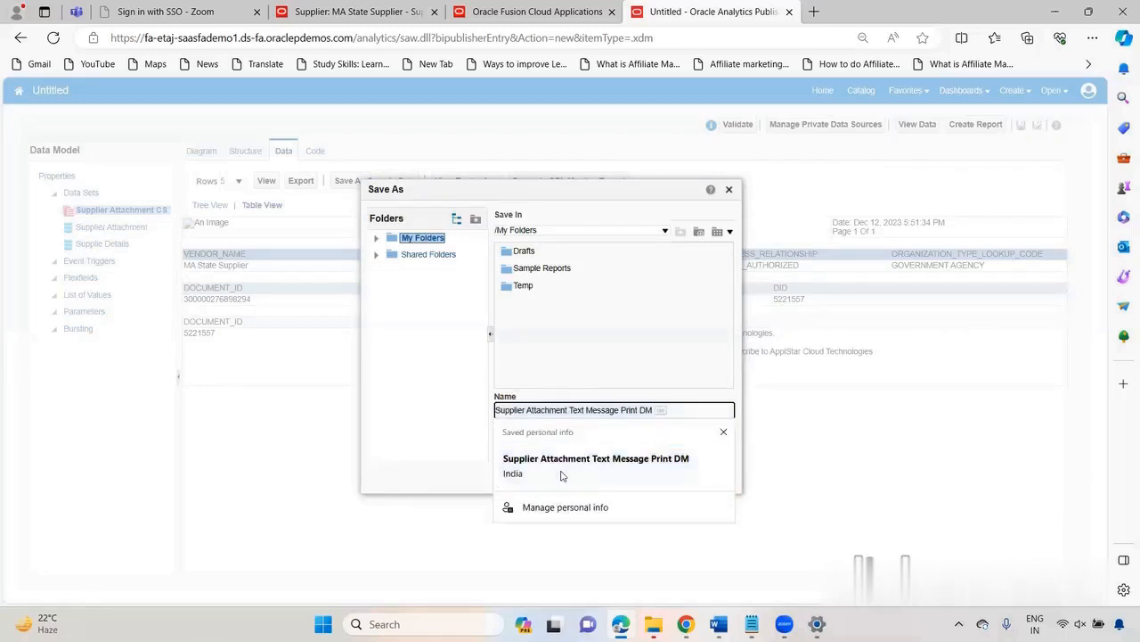
pyautogui.click(562, 476)
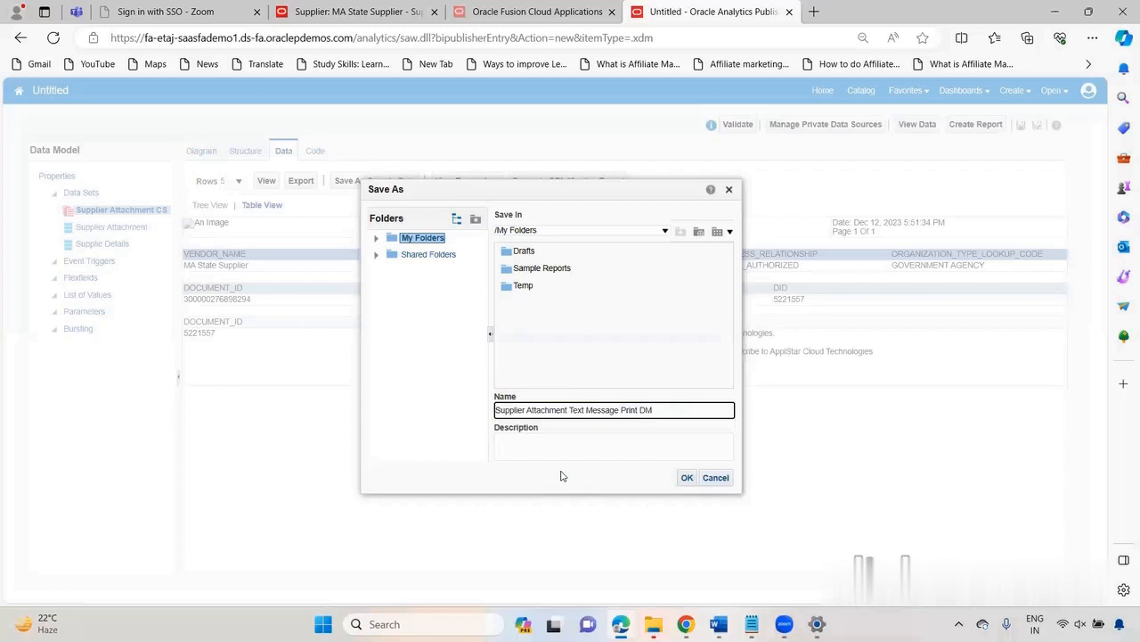
pyautogui.click(688, 484)
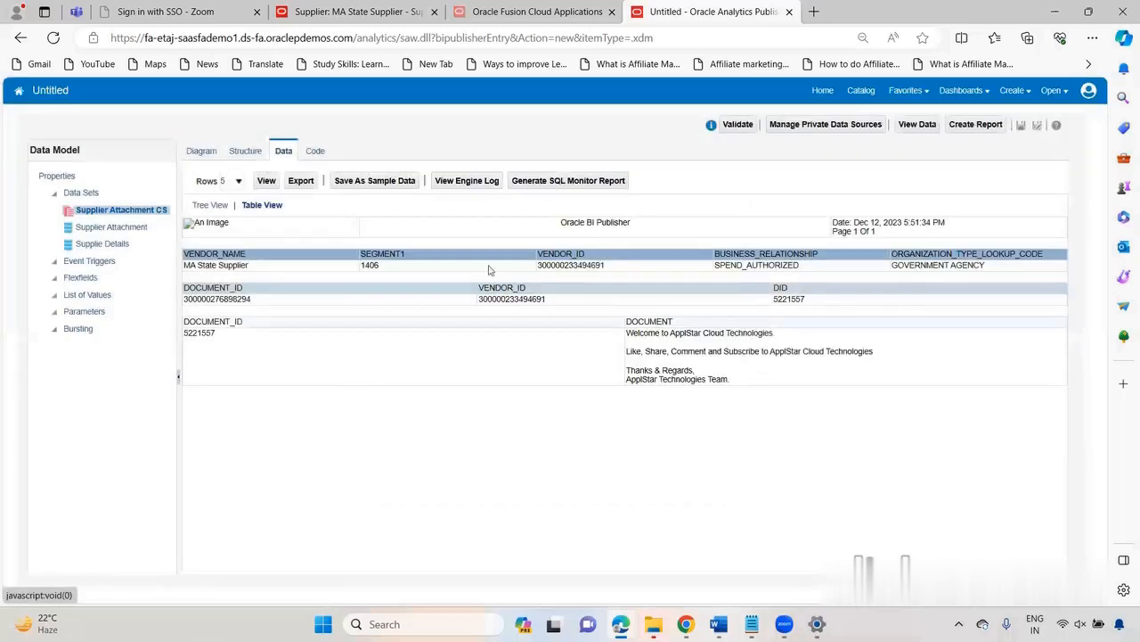
# Step: Save the data model's output as sample data and start creating a report from the data model
pyautogui.click(345, 182)
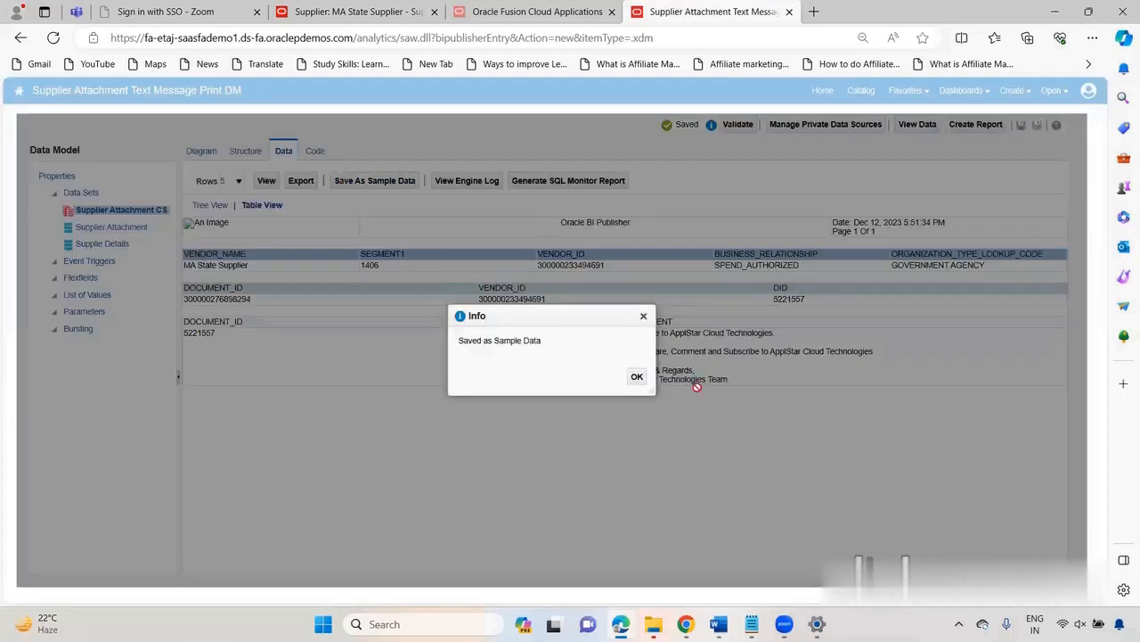
pyautogui.click(637, 377)
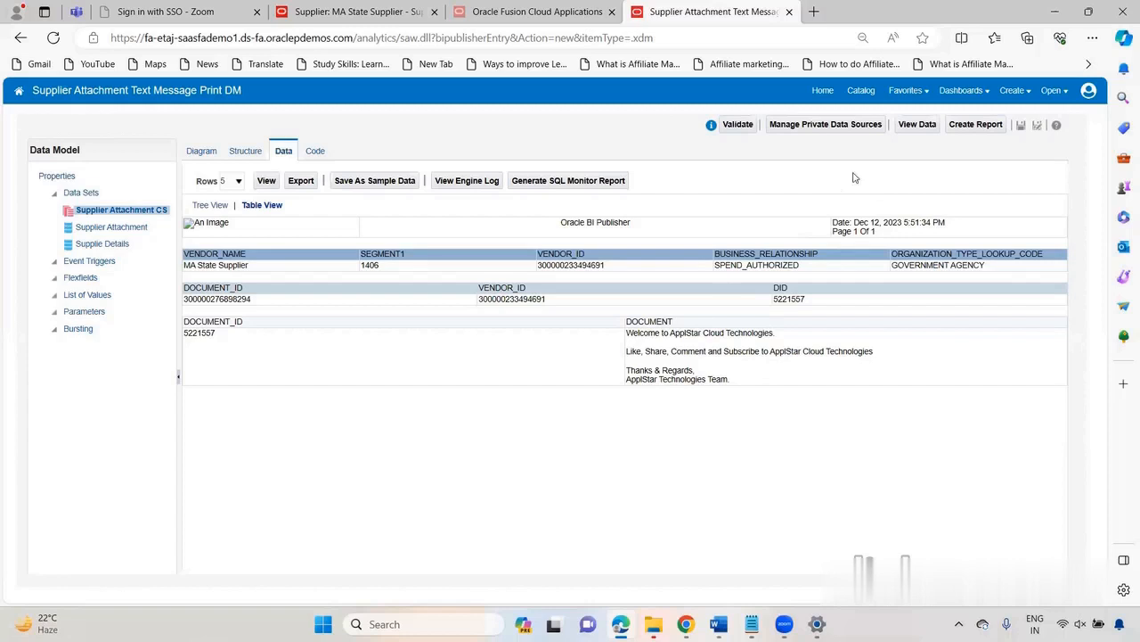
pyautogui.click(975, 125)
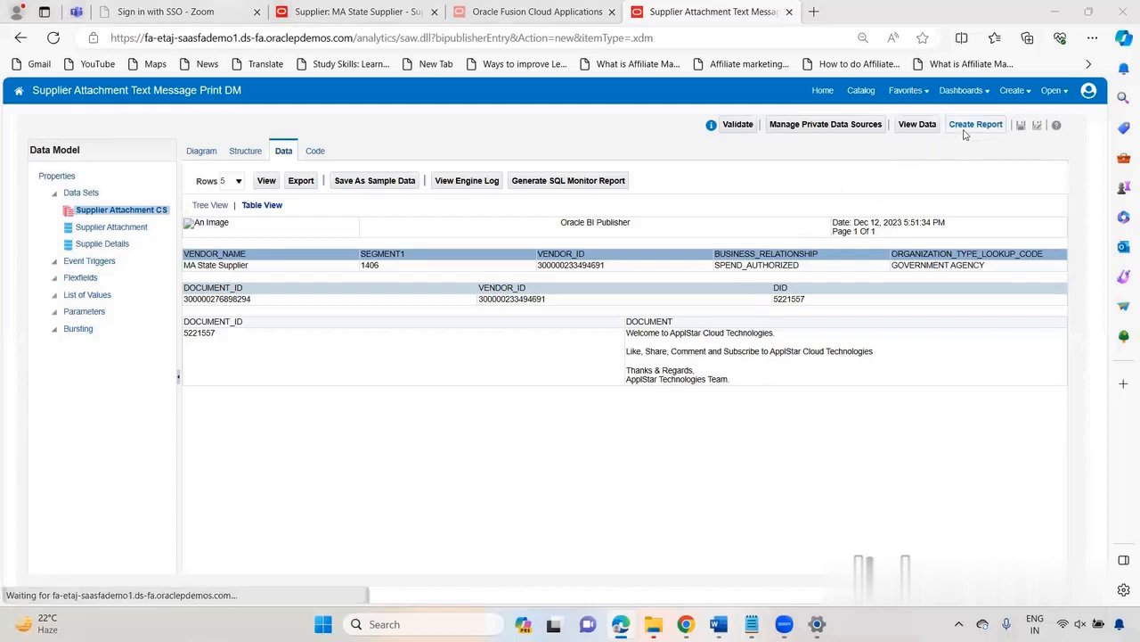
# Step: Switch to Word to review the table fields and DOCUMENT placeholder in Report_template, and return to the browser
pyautogui.hotkey('alt', 'Tab')
pyautogui.hotkey('alt', 'Tab')
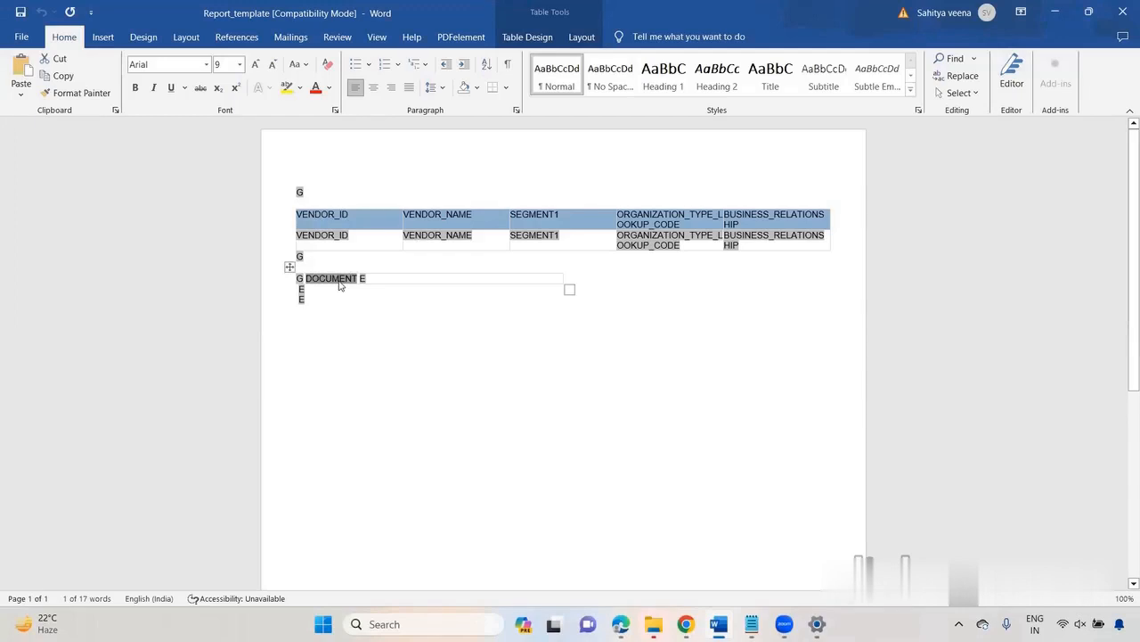
pyautogui.hotkey('alt', 'Tab')
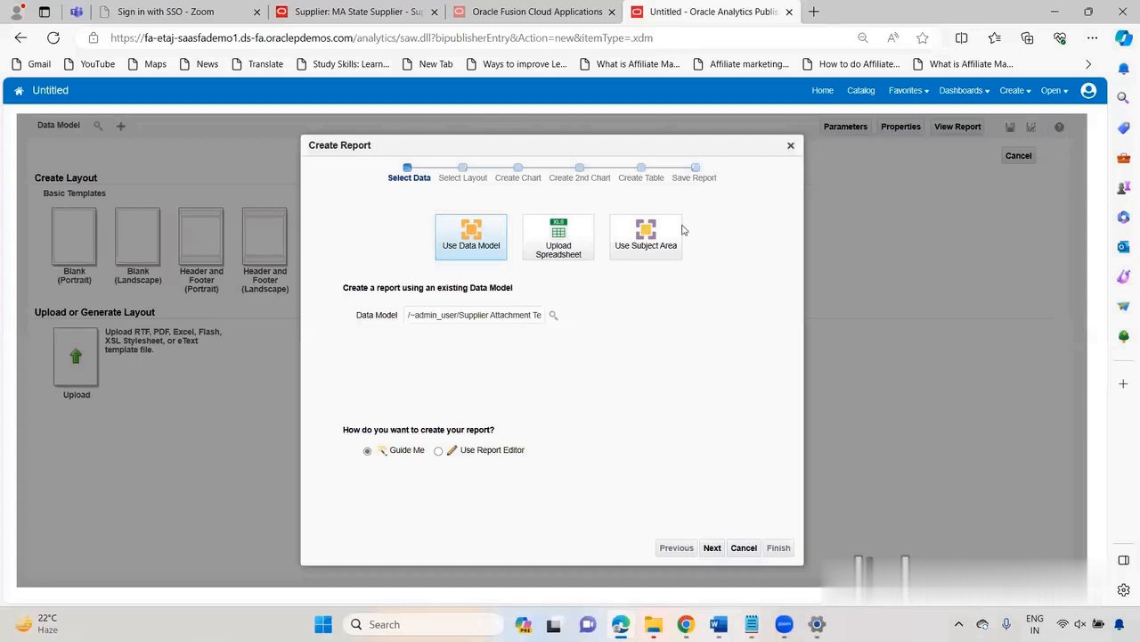
# Step: Cancel the guided report creation and select Supplier Attachment Text Message Print DM from My Folders as the report's data model
pyautogui.scroll(-2, 569, 494)
pyautogui.rightClick(617, 471)
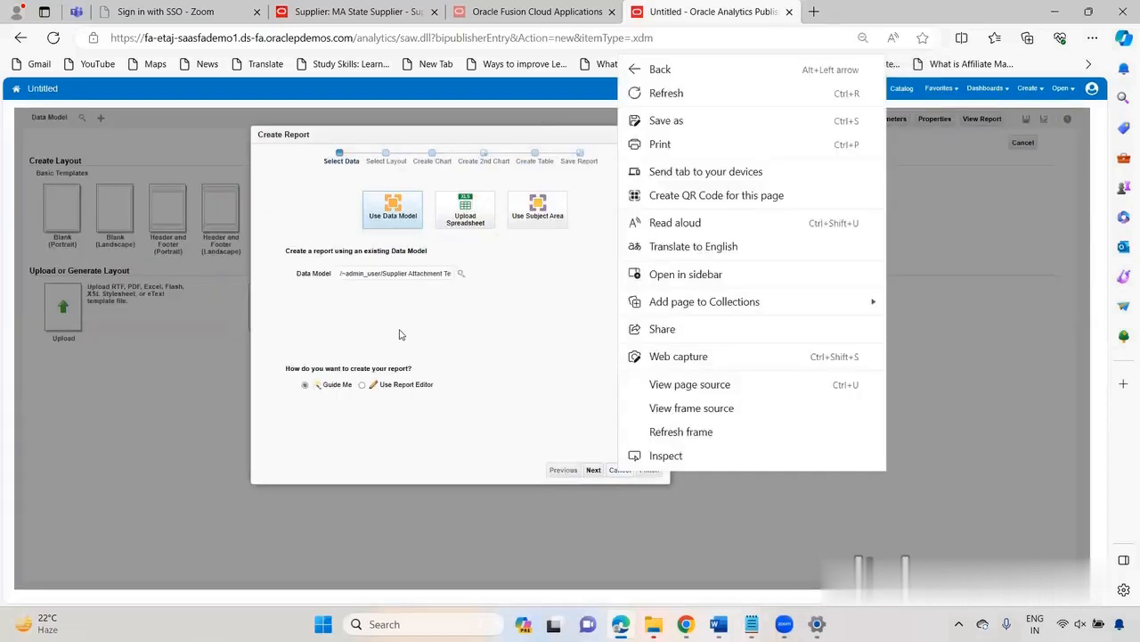
pyautogui.click(529, 424)
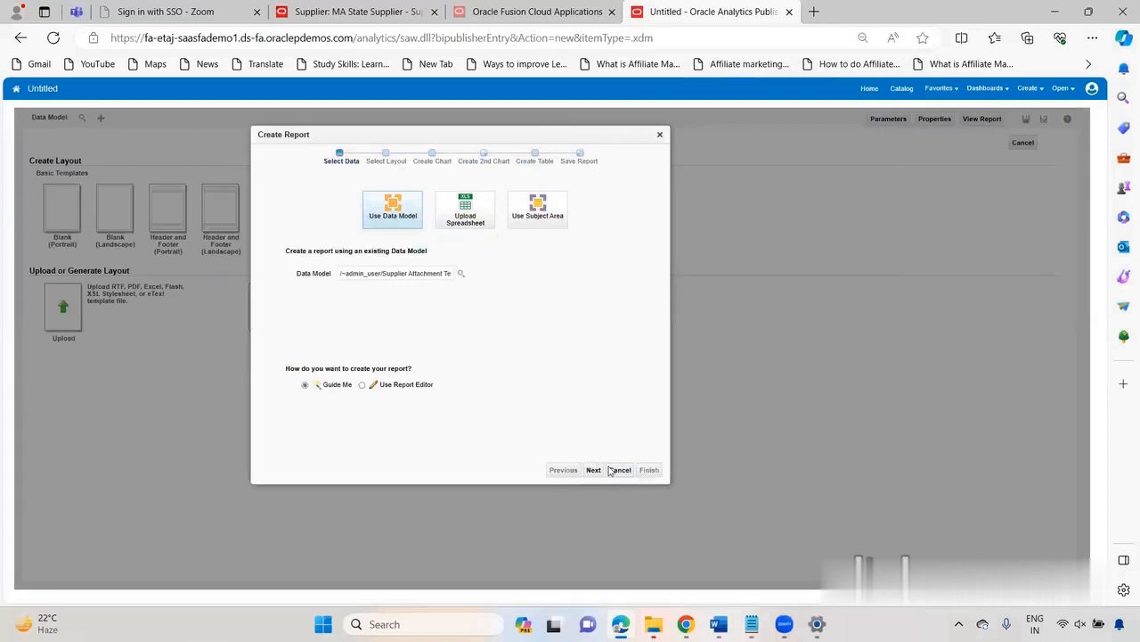
pyautogui.click(620, 470)
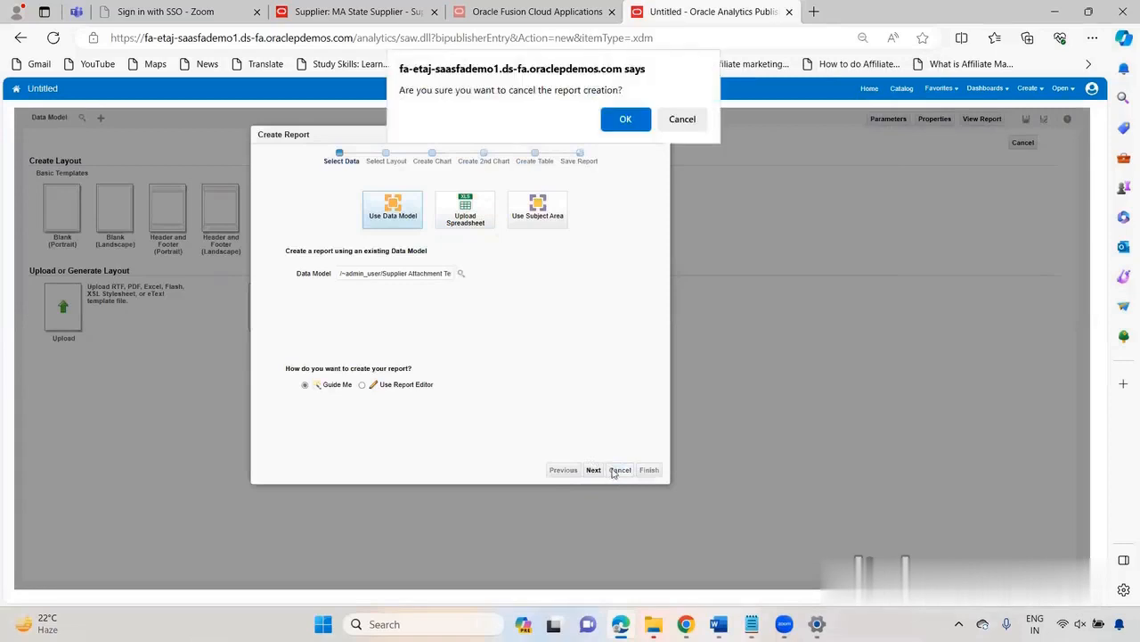
pyautogui.click(623, 121)
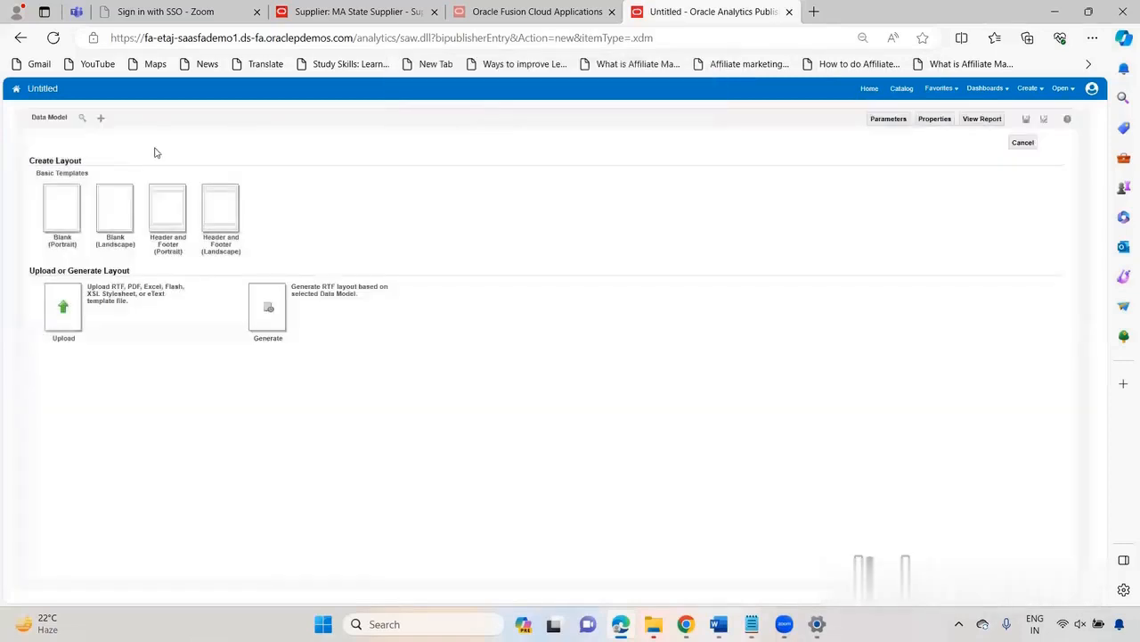
pyautogui.click(80, 121)
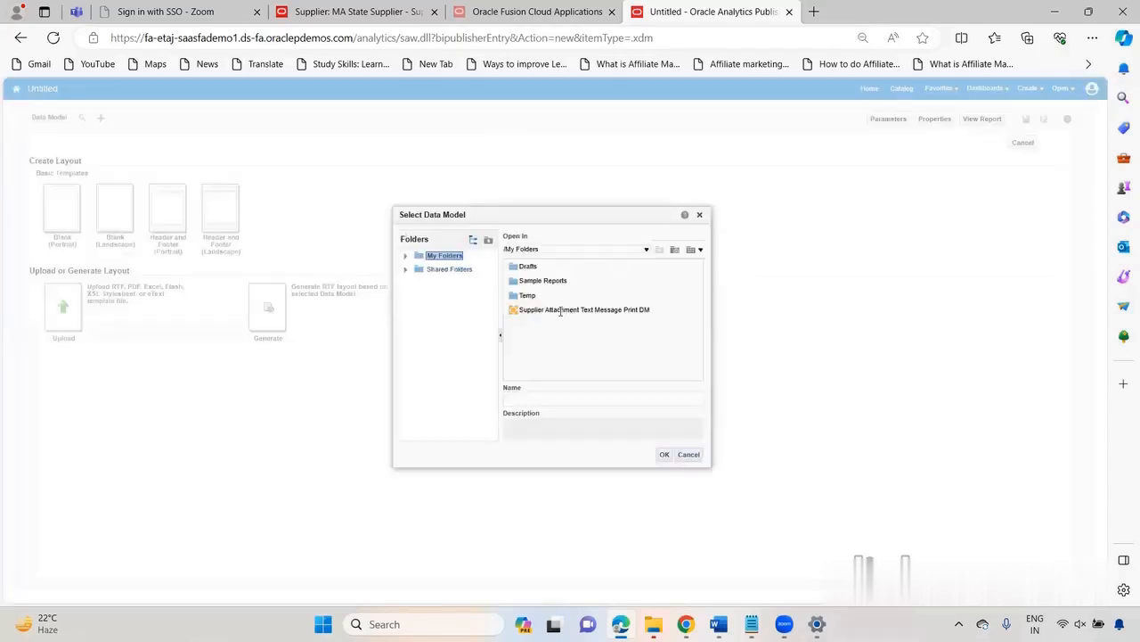
pyautogui.click(619, 308)
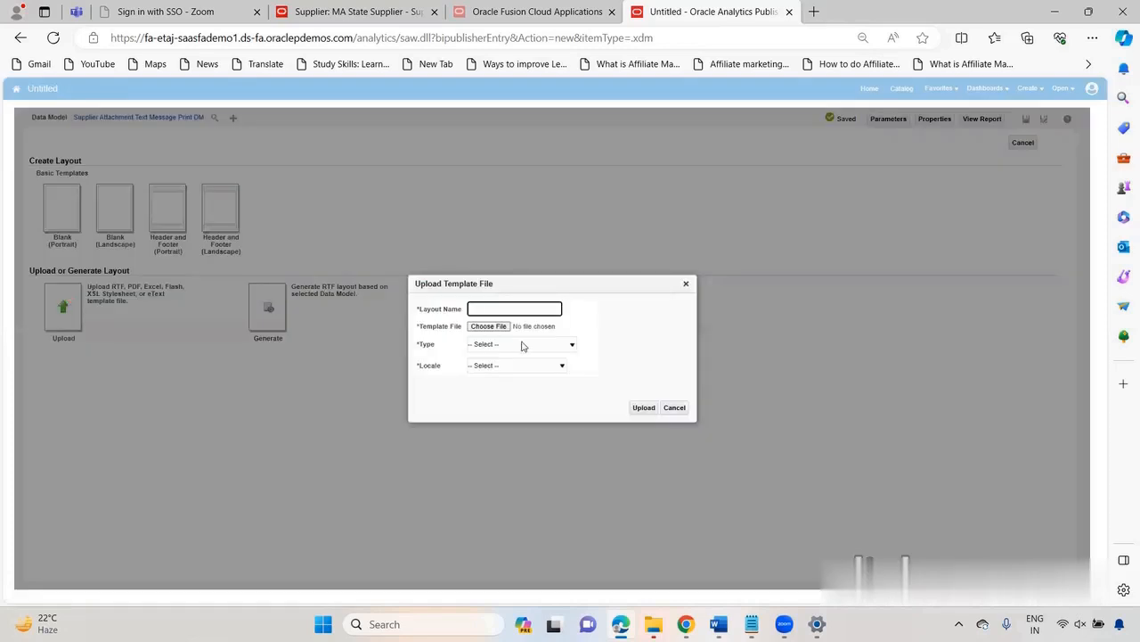
# Step: Upload Report_template.rtf as a layout named Report, with type RTF Template and locale English
pyautogui.write('Report')
pyautogui.click(504, 327)
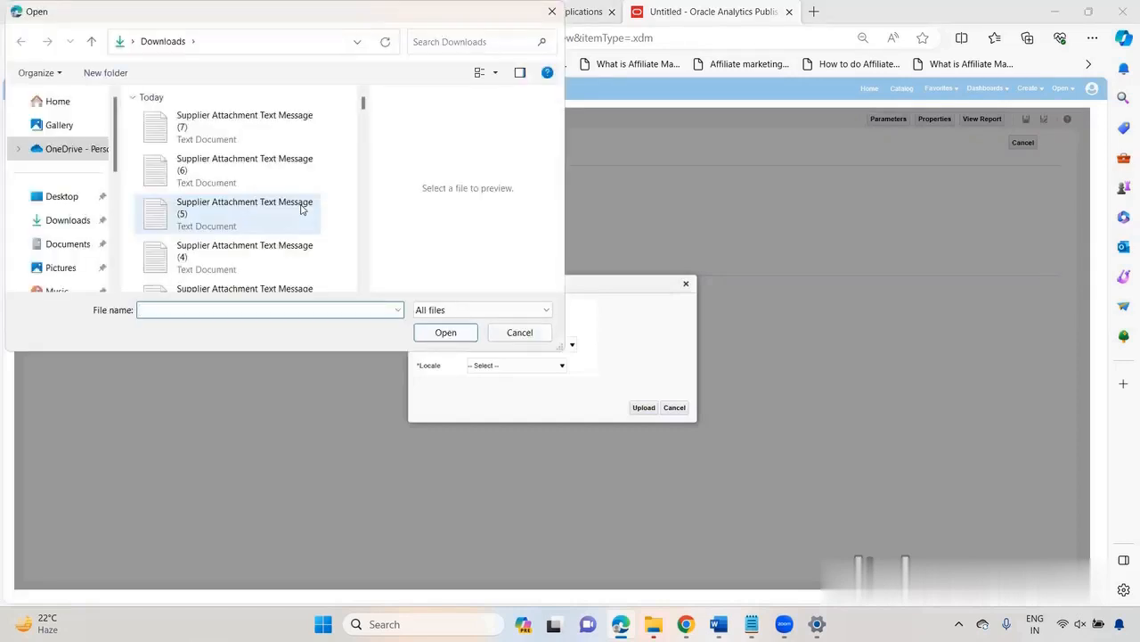
pyautogui.scroll(-5, 301, 208)
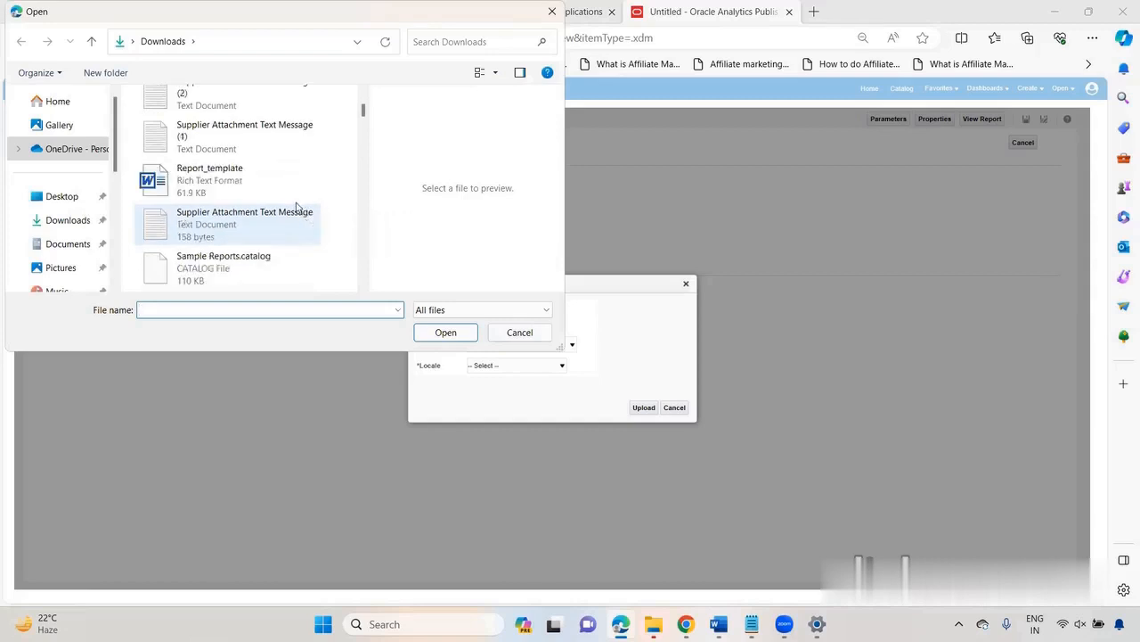
pyautogui.click(265, 189)
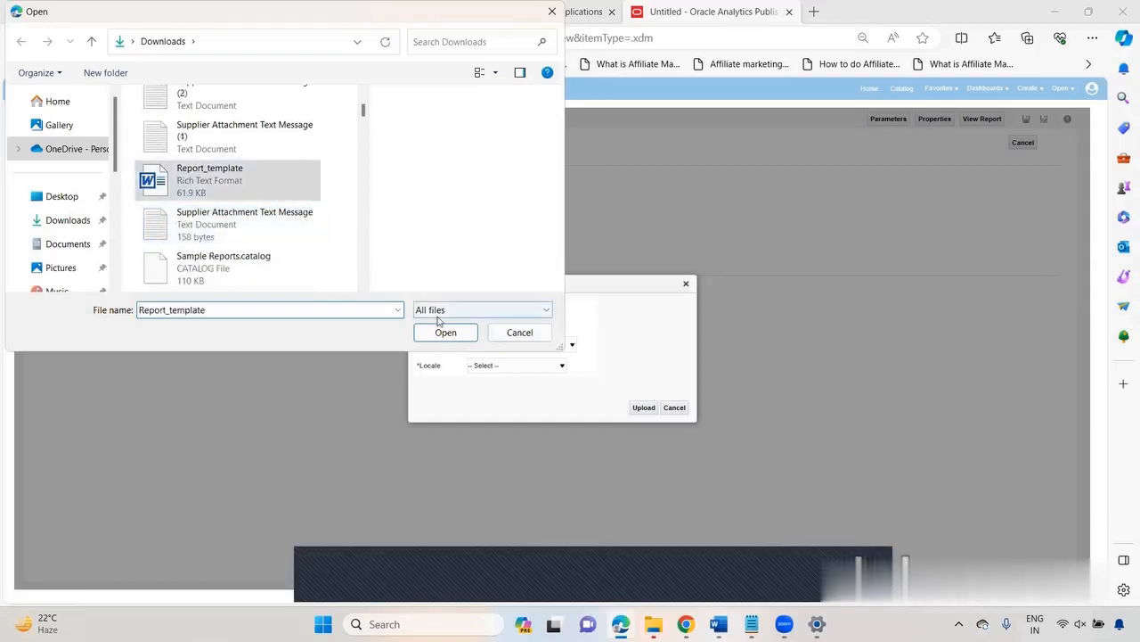
pyautogui.click(443, 333)
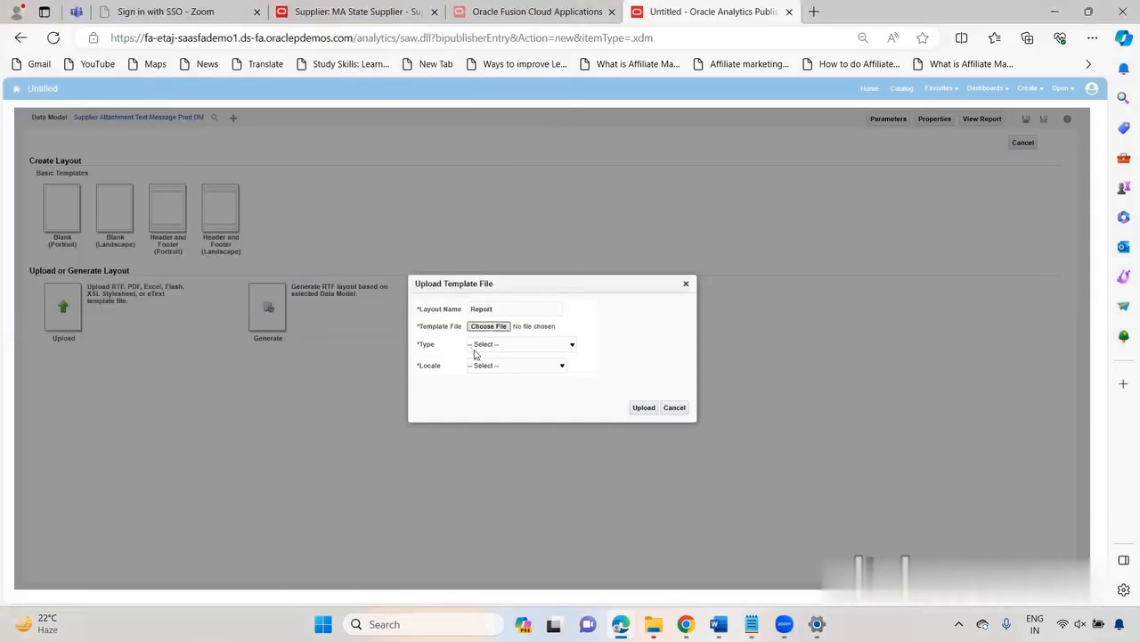
pyautogui.click(487, 348)
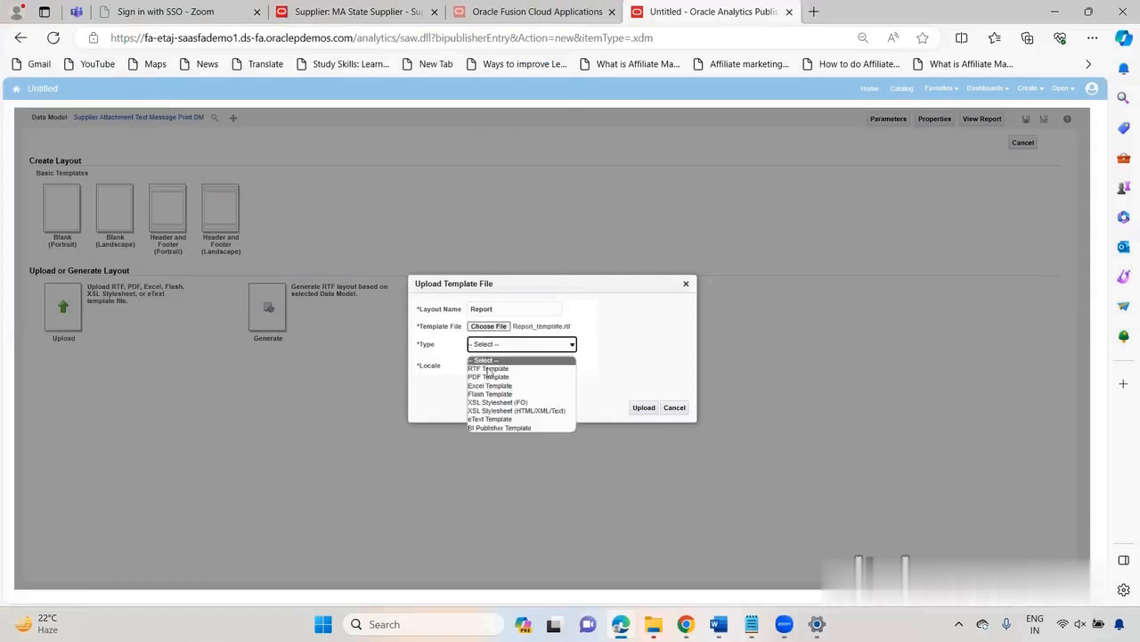
pyautogui.click(487, 369)
pyautogui.click(493, 366)
pyautogui.press('e')
pyautogui.press('Return')
pyautogui.click(638, 409)
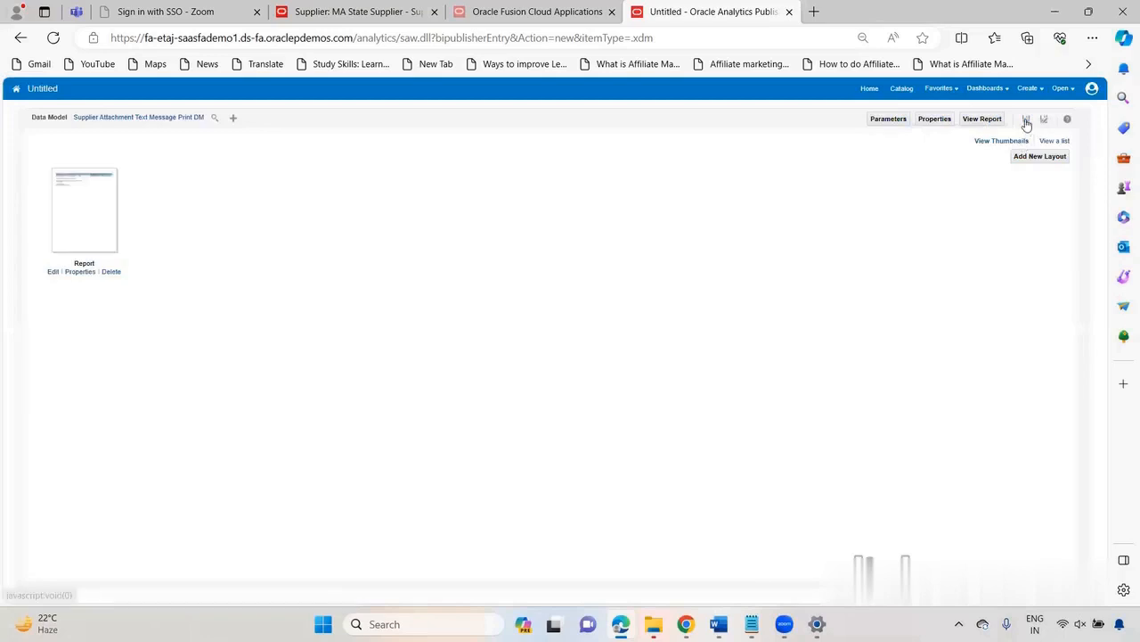
# Step: Save the report in My Folders as Supplier Attachment Text Message Print
pyautogui.click(1027, 120)
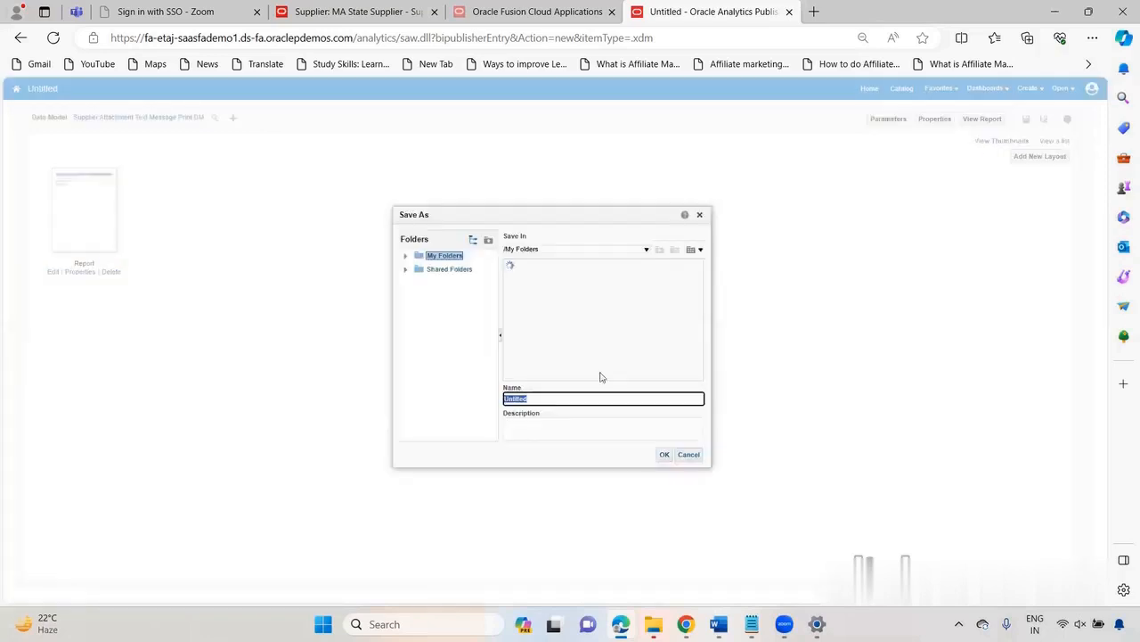
pyautogui.click(595, 311)
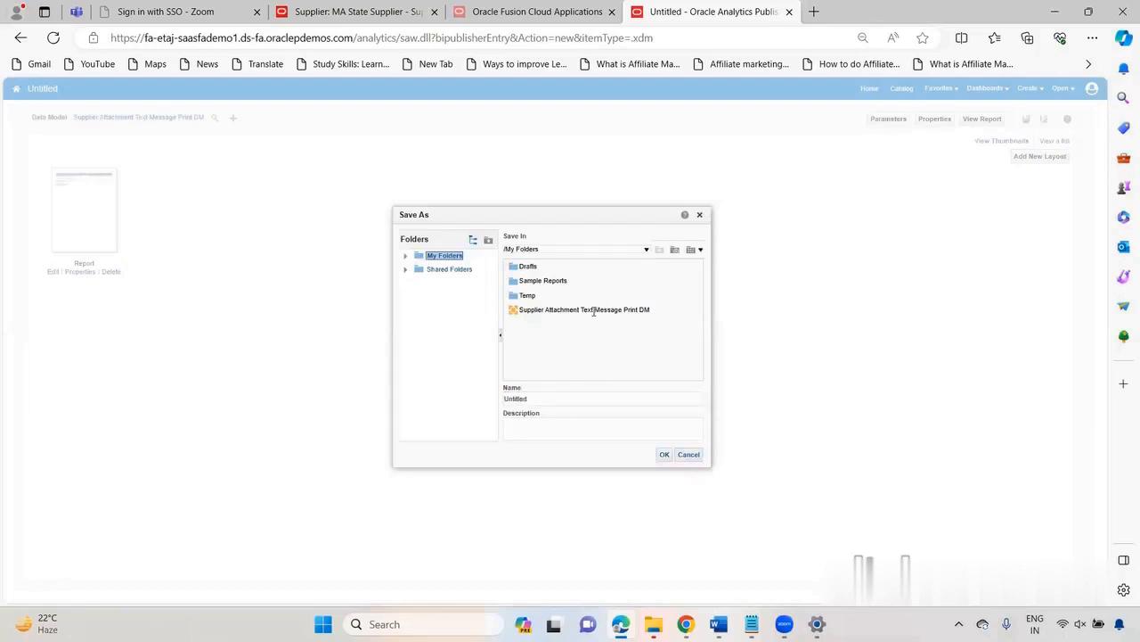
pyautogui.click(648, 401)
pyautogui.press('BackSpace')
pyautogui.press('BackSpace')
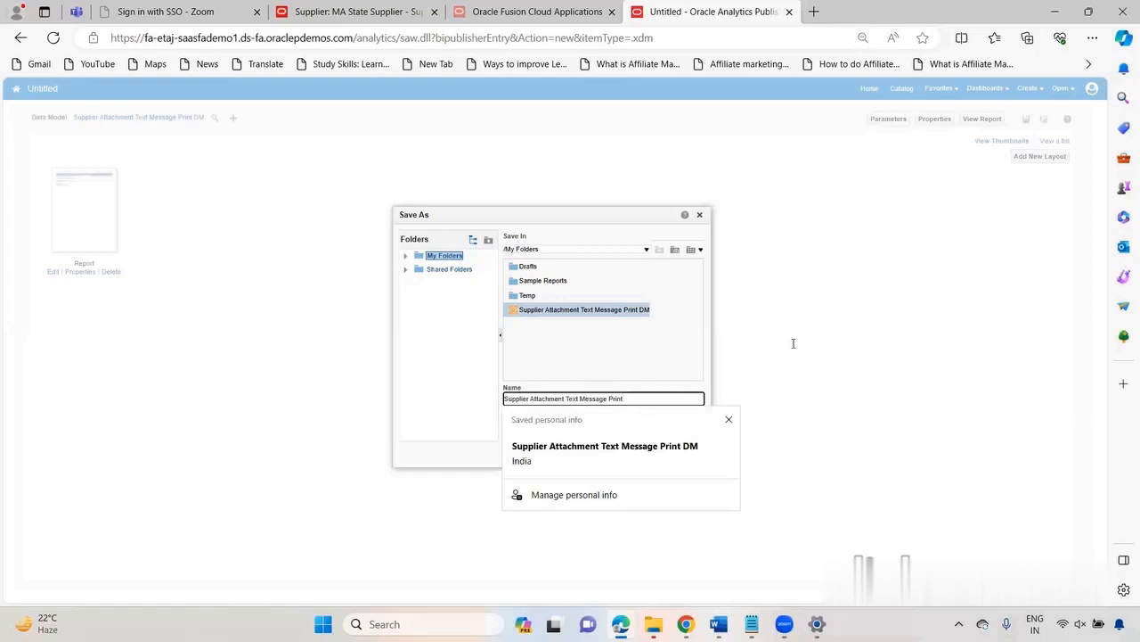
pyautogui.click(633, 453)
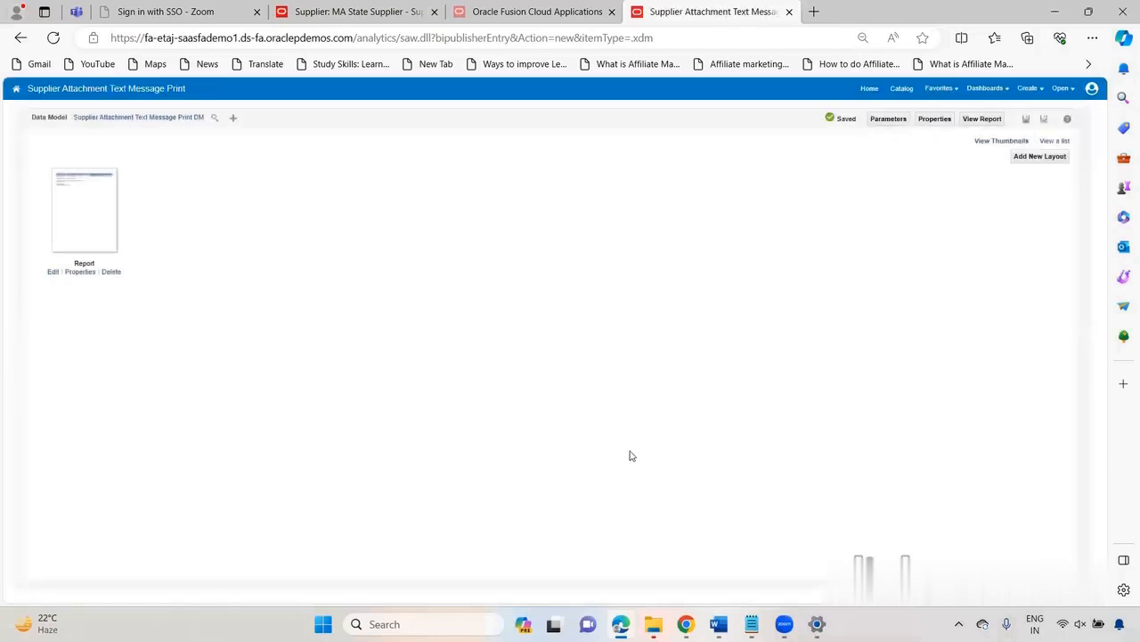
# Step: Set the Report layout's default format to PDF and view the report, enlarging the supplier details and attachment message
pyautogui.click(1052, 142)
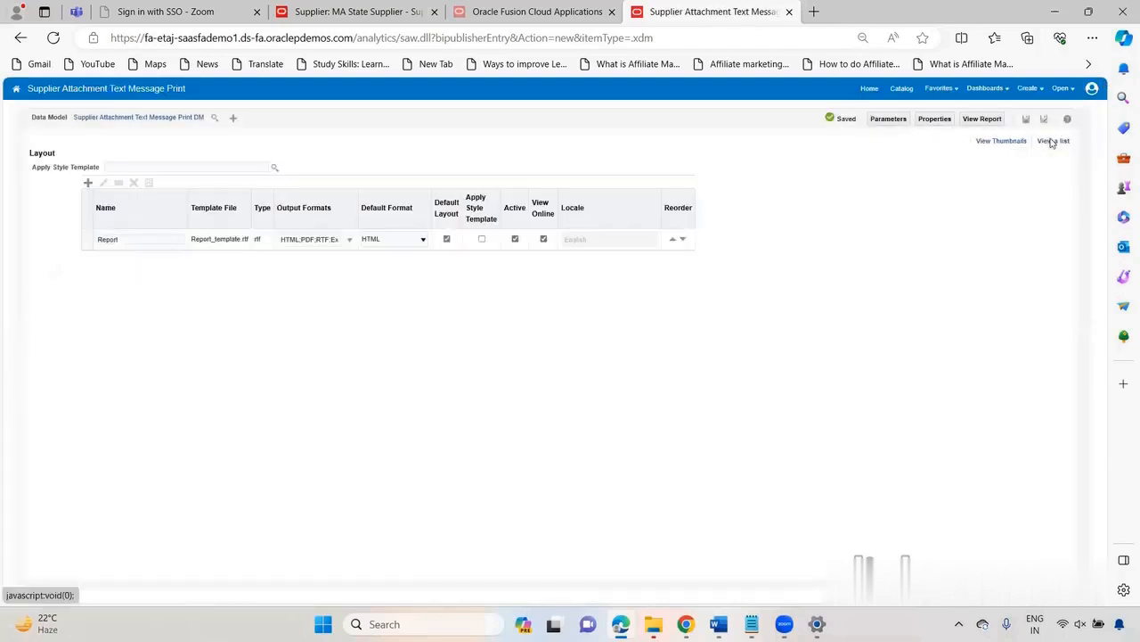
pyautogui.click(406, 243)
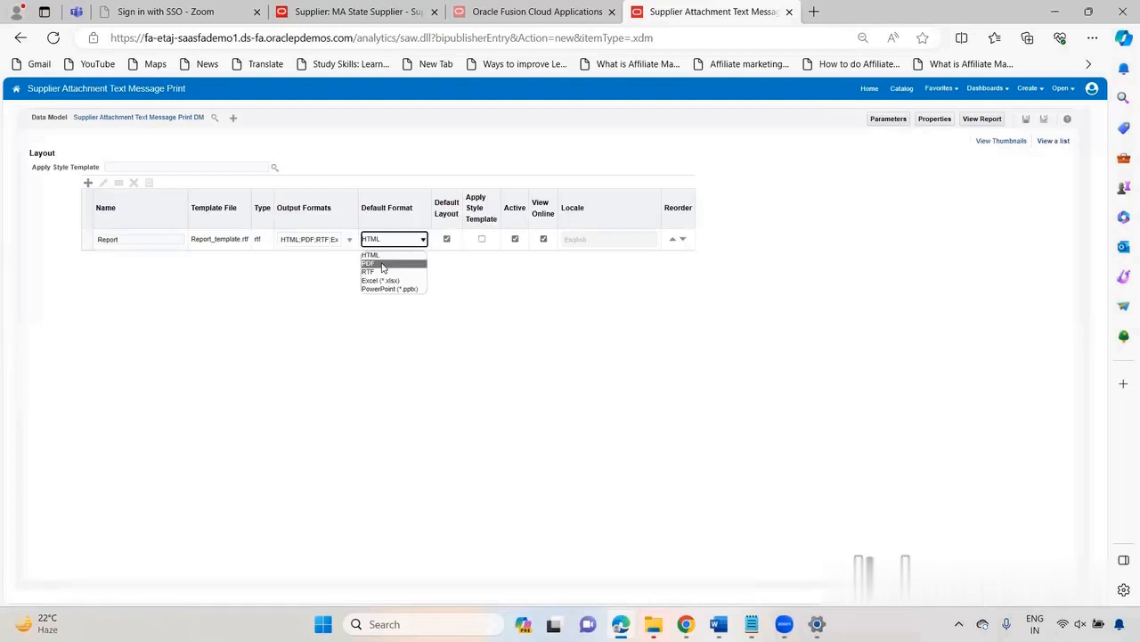
pyautogui.click(383, 265)
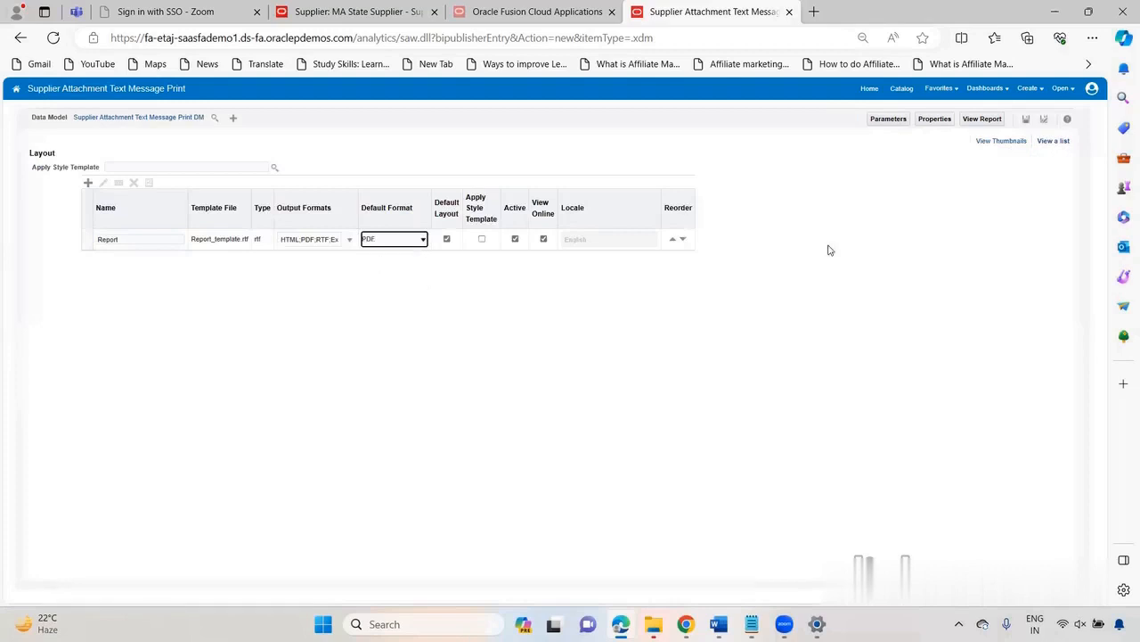
pyautogui.click(986, 124)
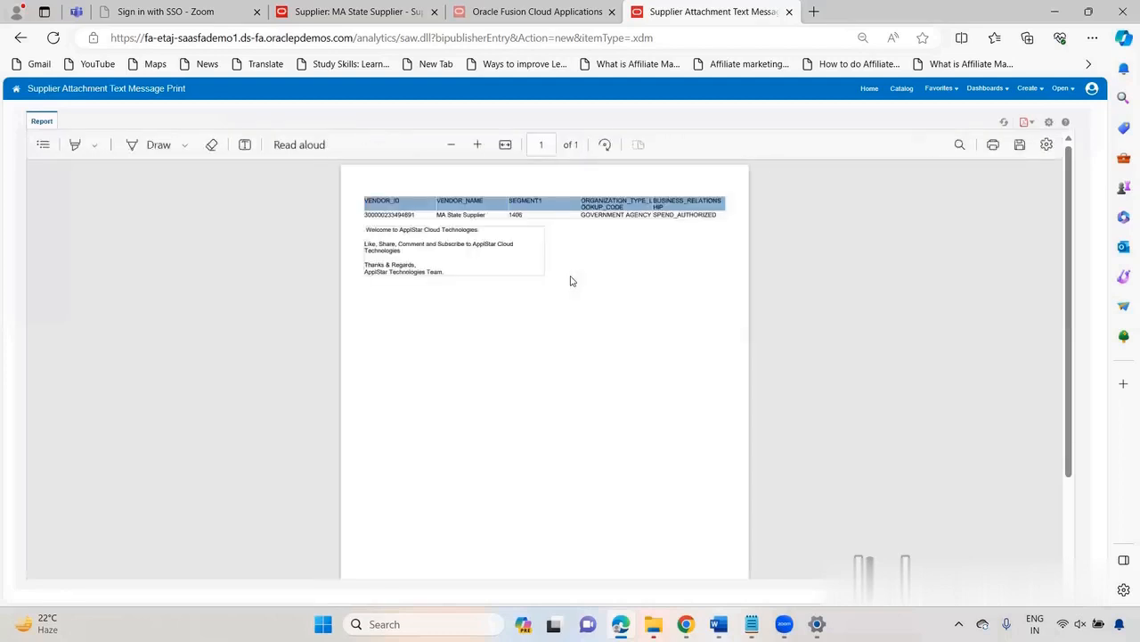
pyautogui.scroll(2, 571, 276)
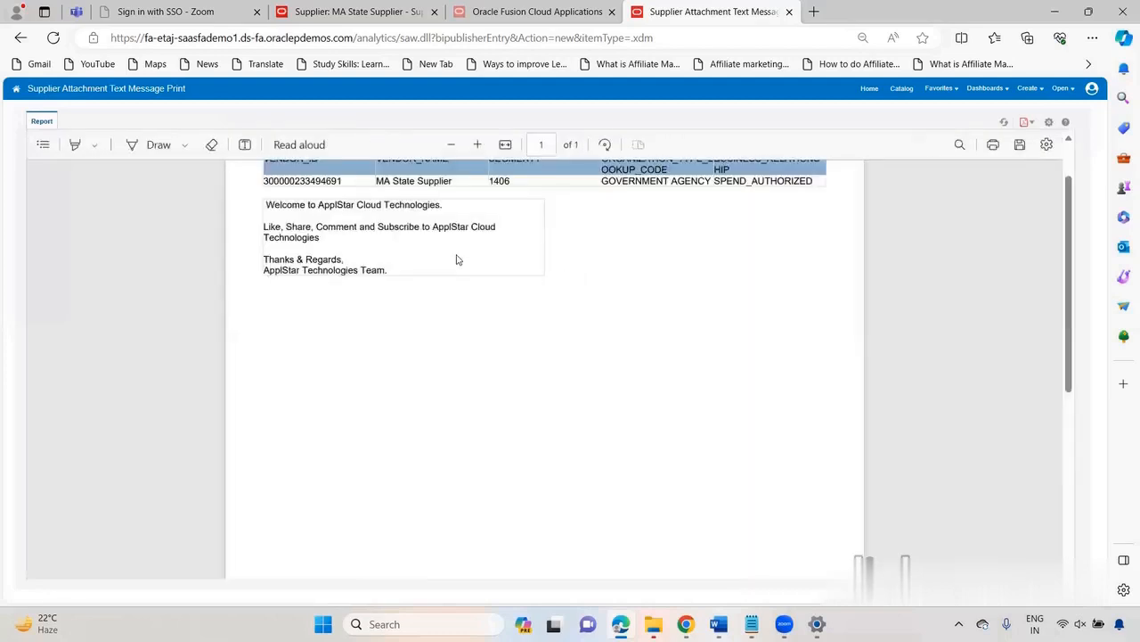